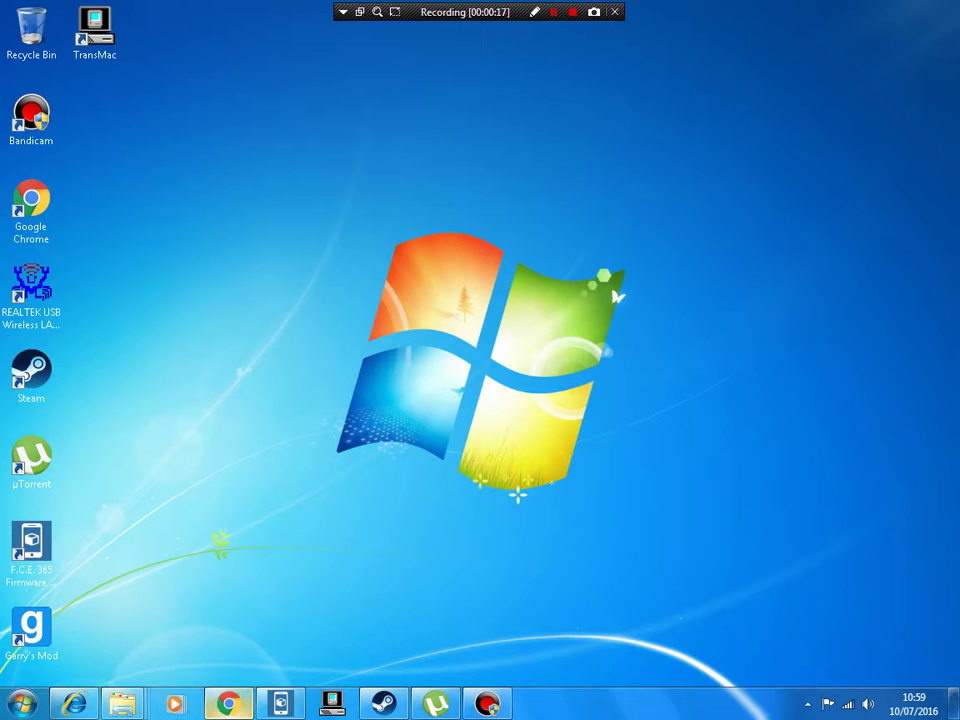
# - Switch to Google Chrome and review the BitLord search results for "windows 7"
pyautogui.moveTo(228, 704)
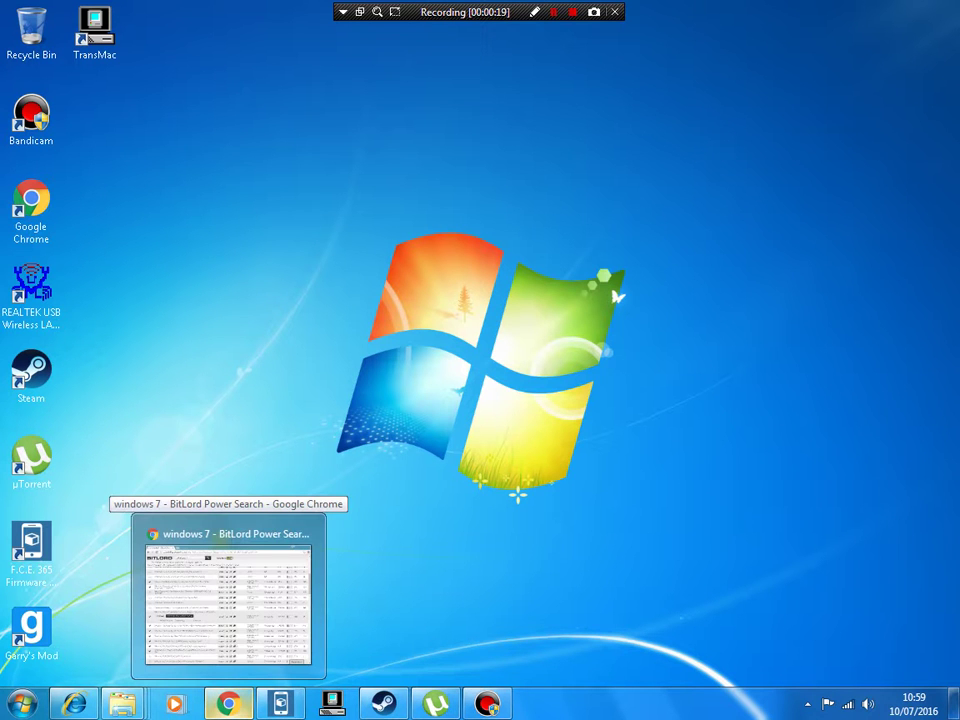
pyautogui.click(172, 530)
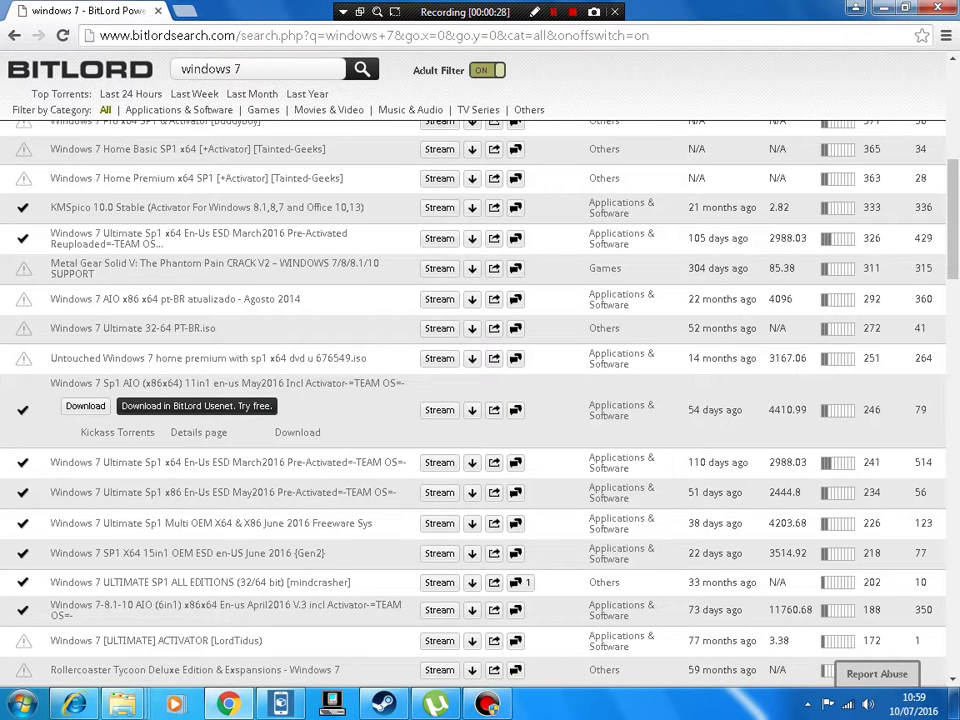
pyautogui.moveTo(241, 69); pyautogui.dragTo(190, 69)
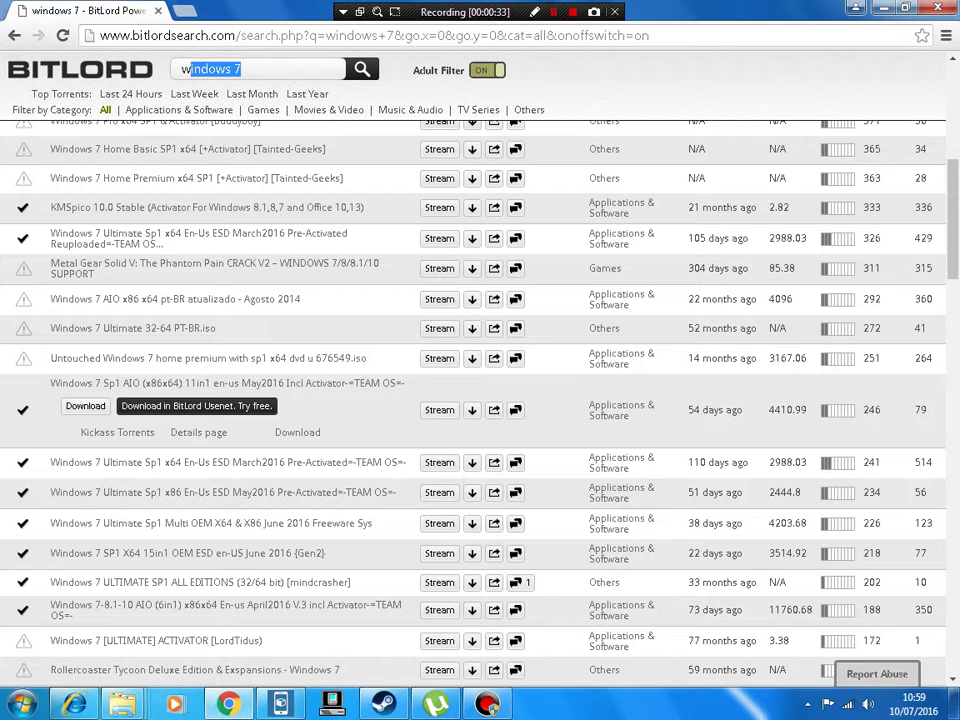
pyautogui.click(242, 69)
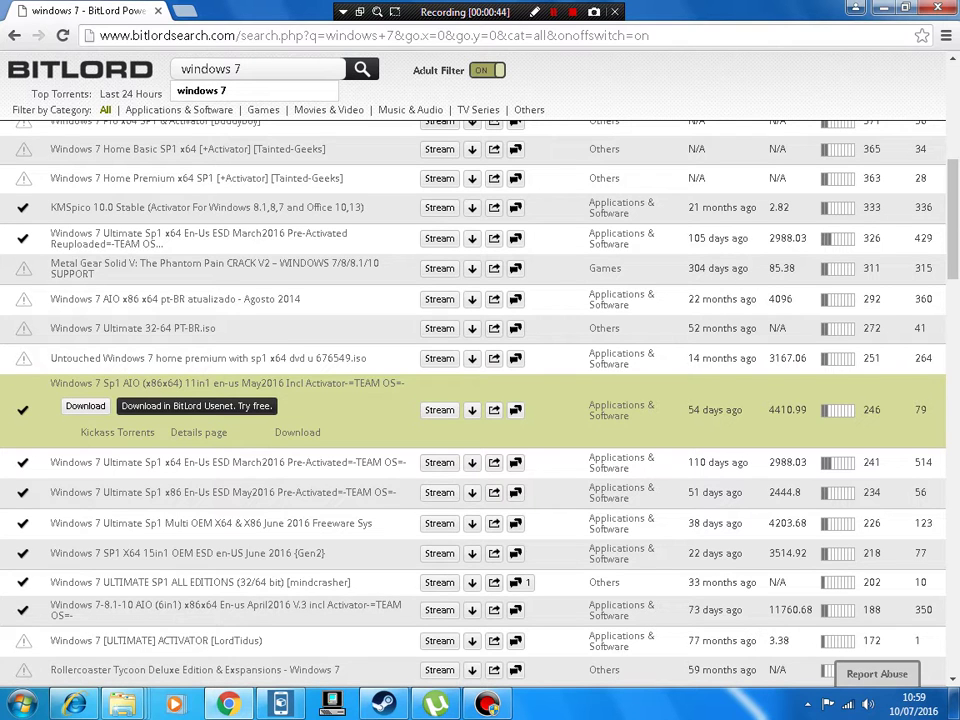
# - Switch to µTorrent to check the Windows 7 Sp1 AIO download's progress, and minimize its window
pyautogui.click(435, 704)
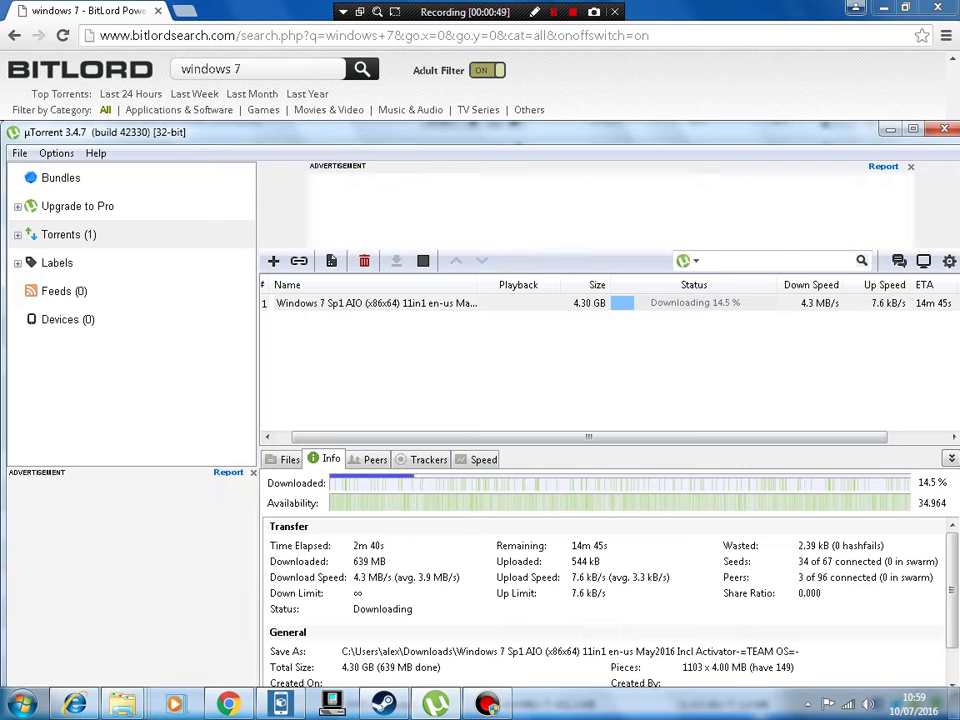
pyautogui.moveTo(589, 437)
pyautogui.mouseDown()
pyautogui.moveTo(650, 437)
pyautogui.moveTo(573, 437)
pyautogui.mouseUp()
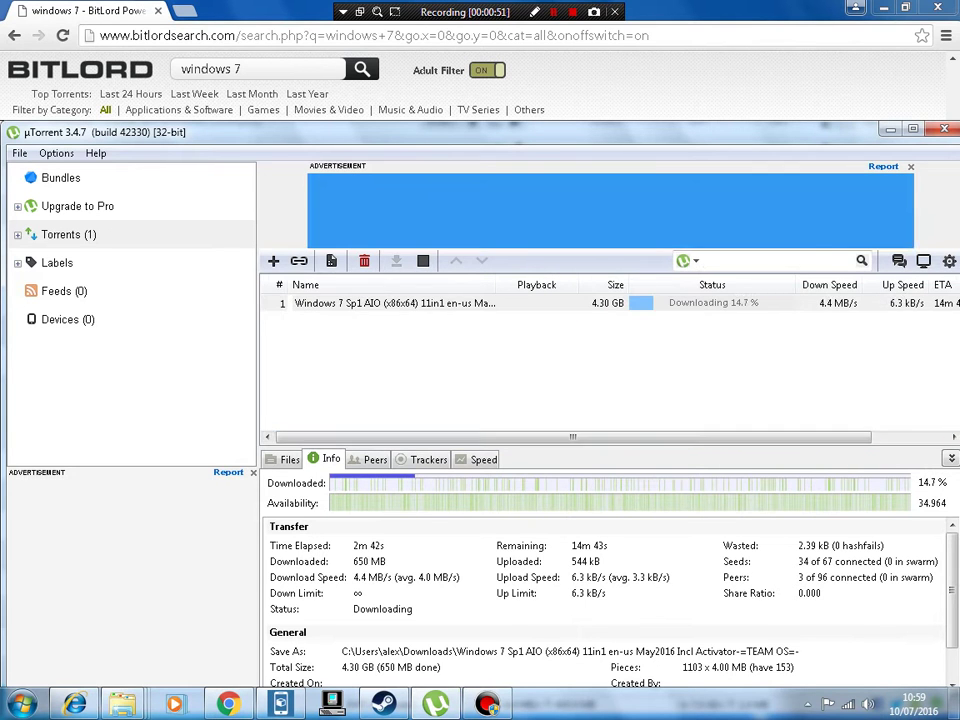
pyautogui.click(890, 129)
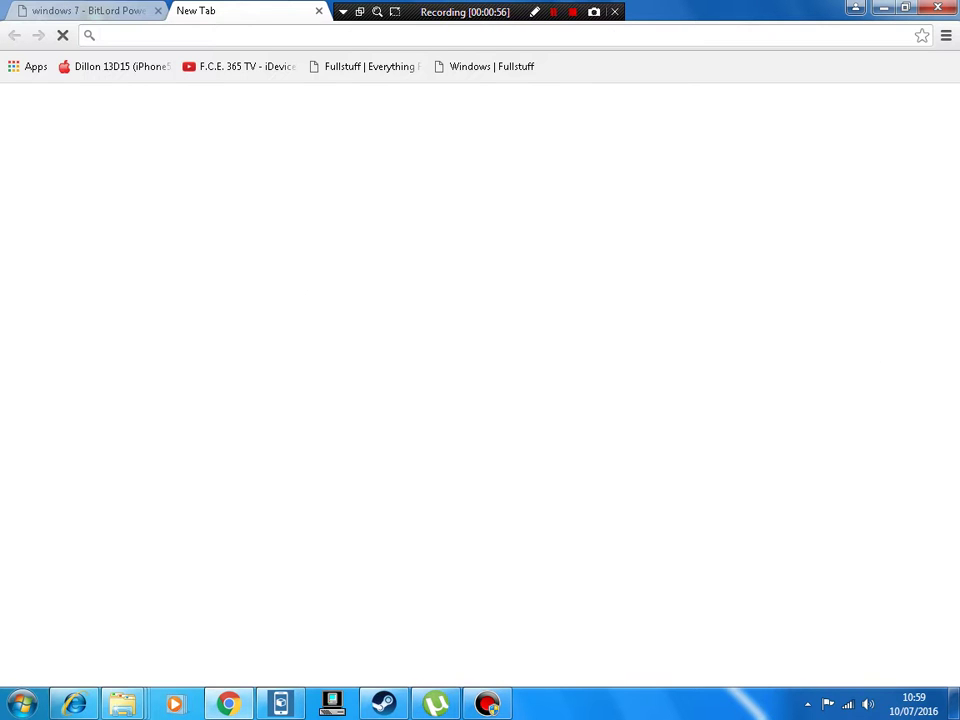
# - Search Google for rufus in a new browser tab and download Rufus 2.9 from rufus.akeo.ie
pyautogui.write('rufus&oq=rufus&aqs=chrome..69i57j0l5.1867j0j7&sourceid=chrome&ie=UTF-8')
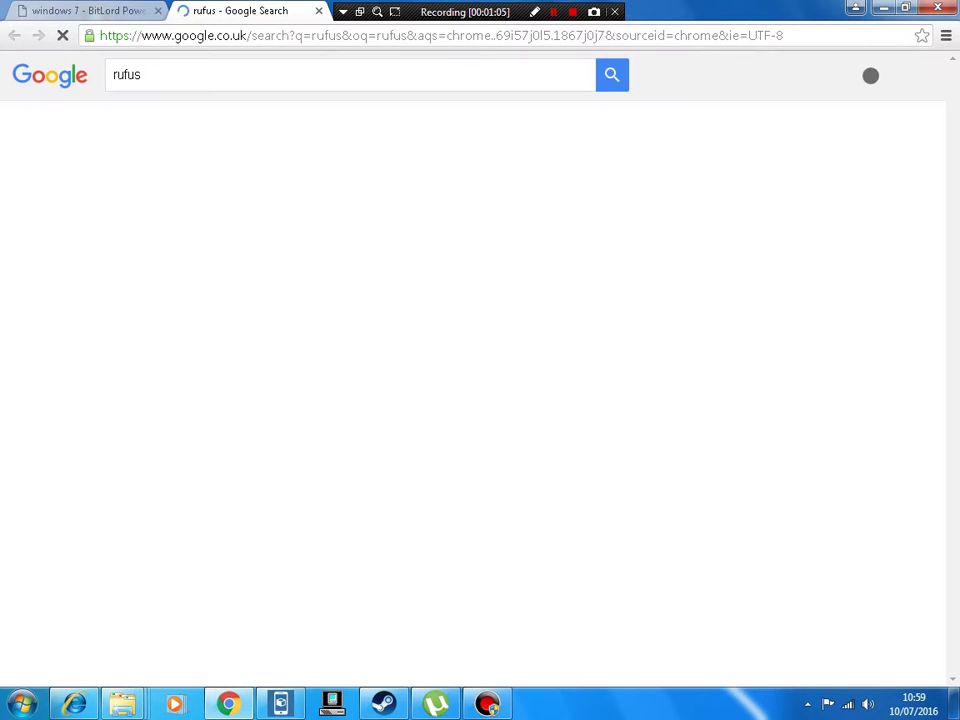
pyautogui.moveTo(536, 6); pyautogui.dragTo(520, 8)
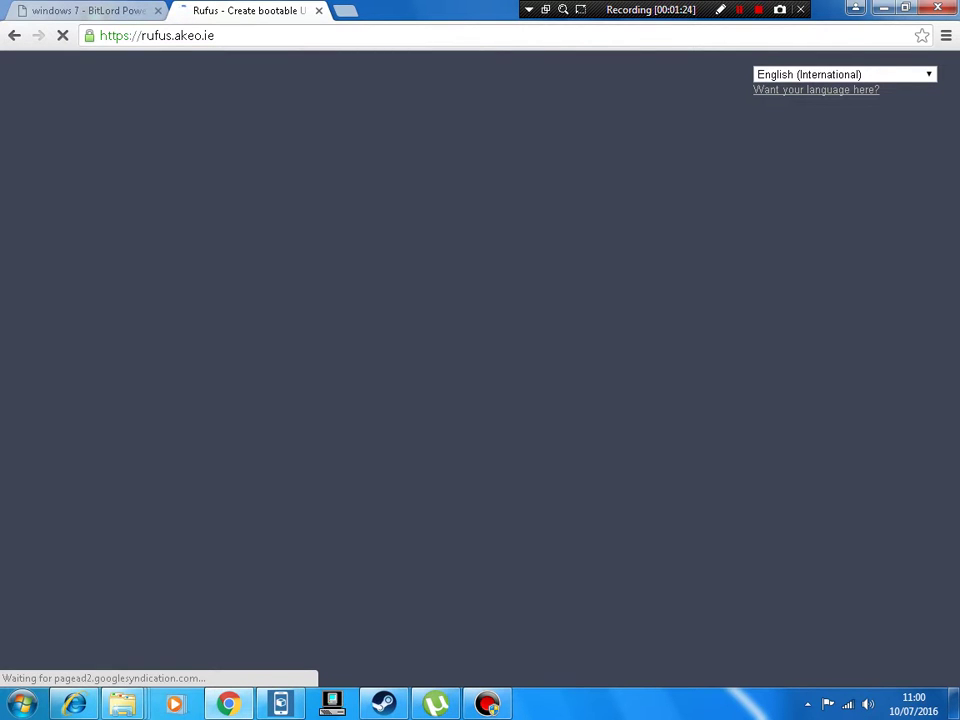
pyautogui.scroll(-3, 480, 360)
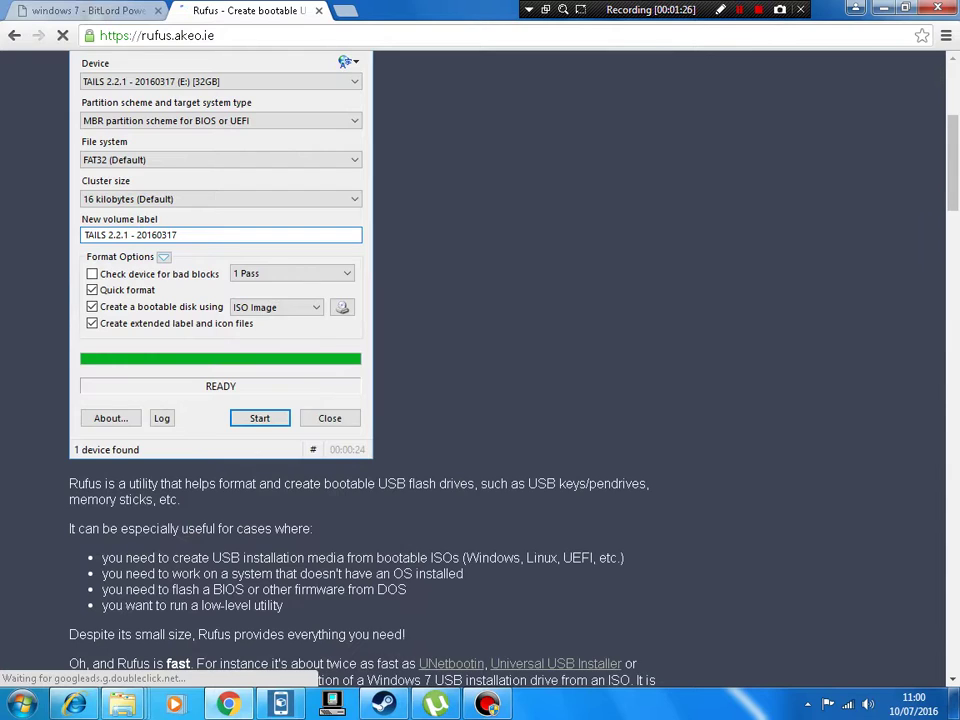
pyautogui.scroll(-3, 480, 360)
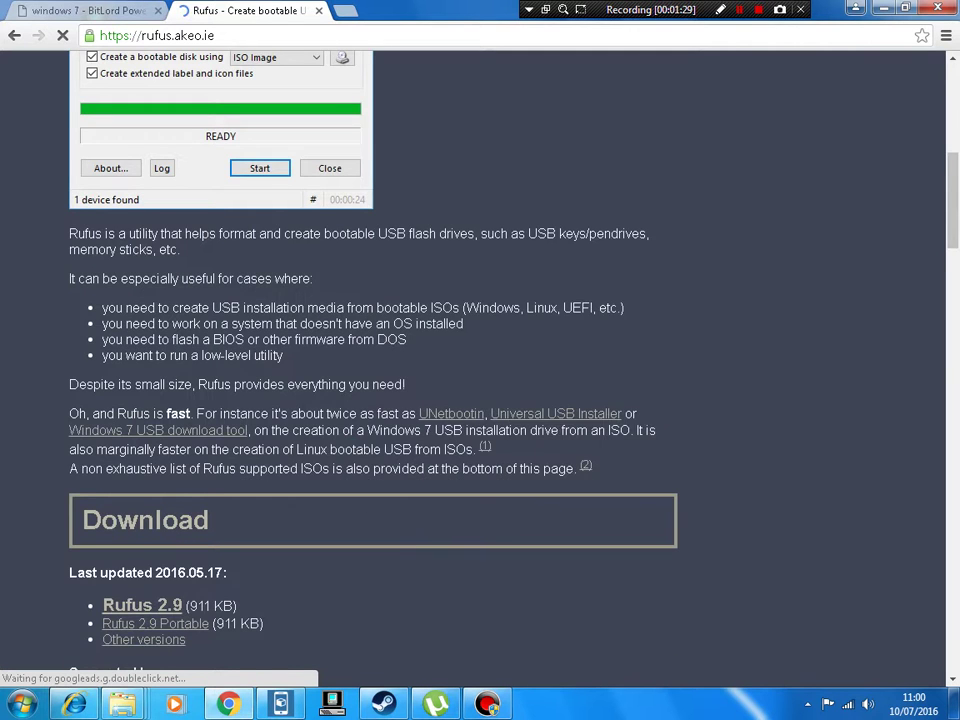
pyautogui.scroll(-1, 142, 521)
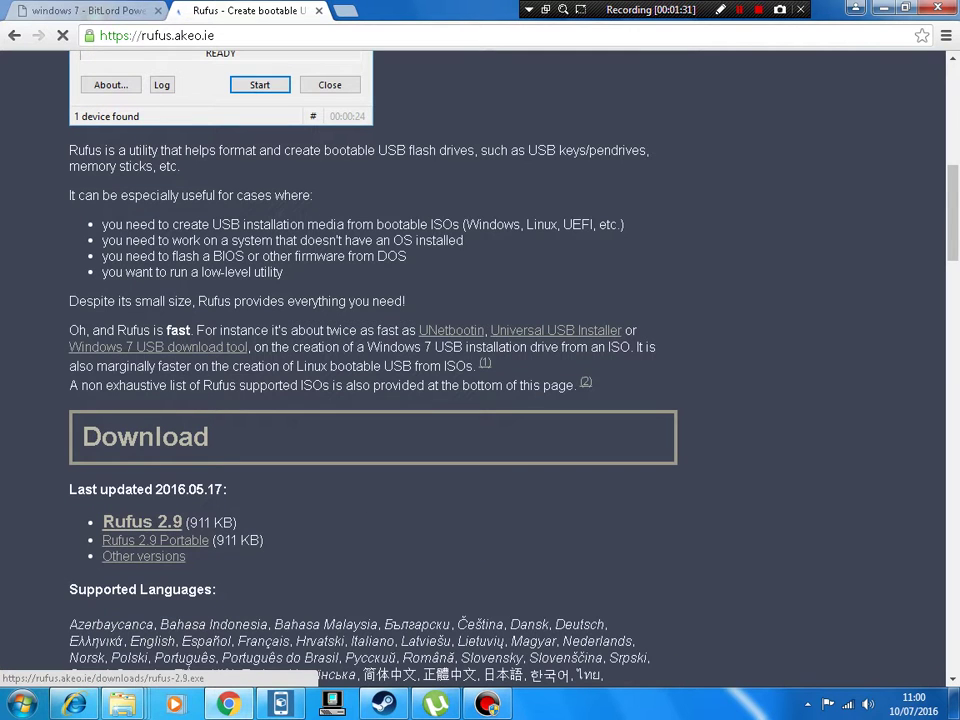
pyautogui.click(142, 521)
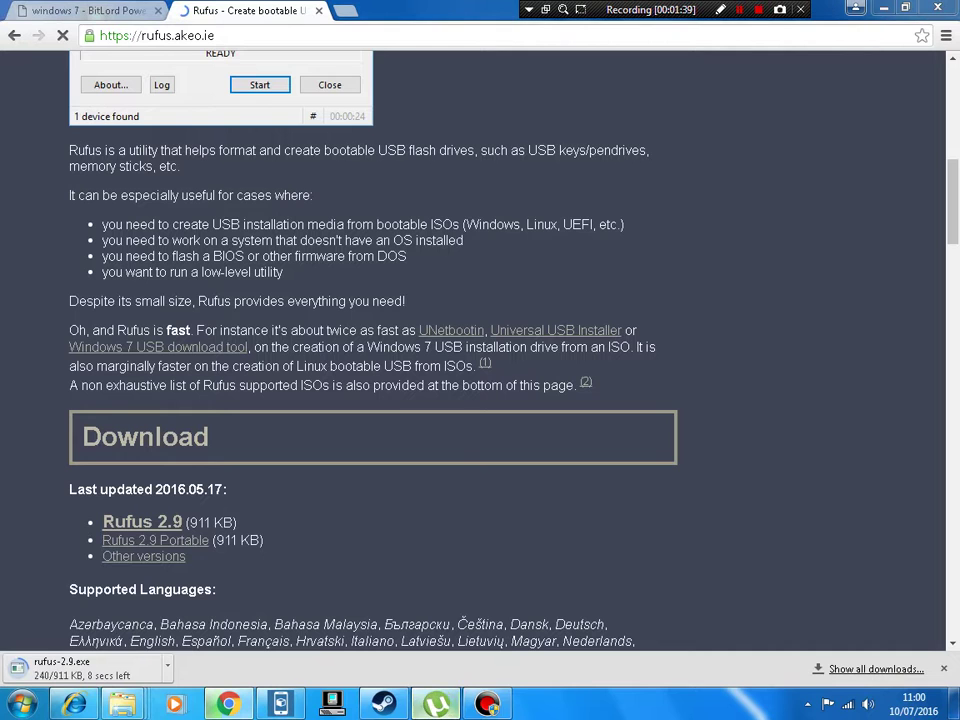
# - Check the Windows 7 torrent's progress in µTorrent again and return to the Rufus page
pyautogui.click(435, 705)
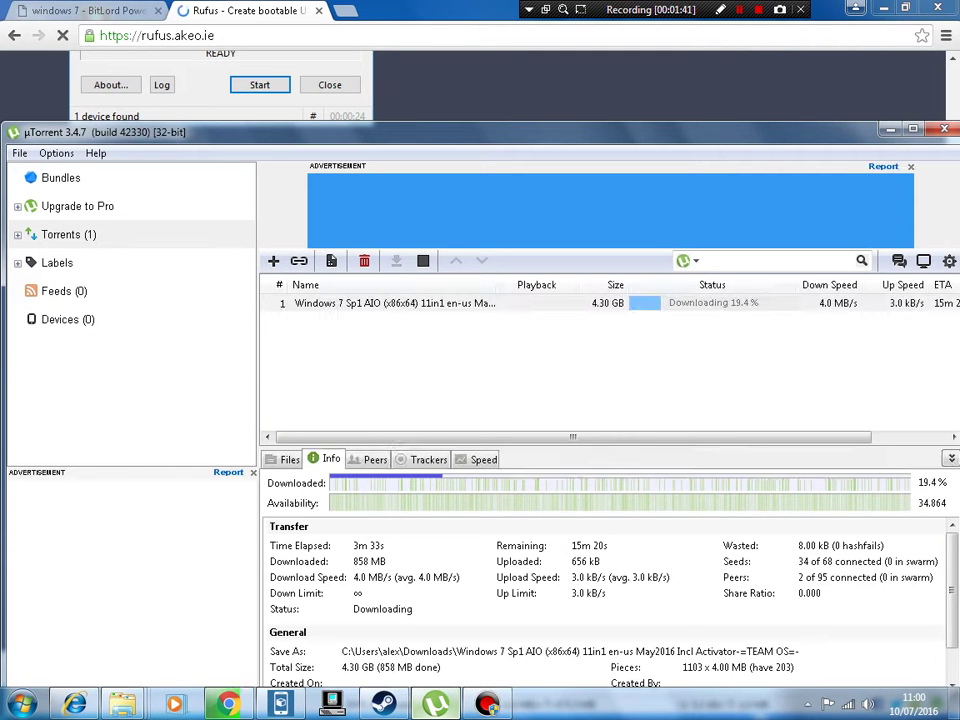
pyautogui.click(435, 705)
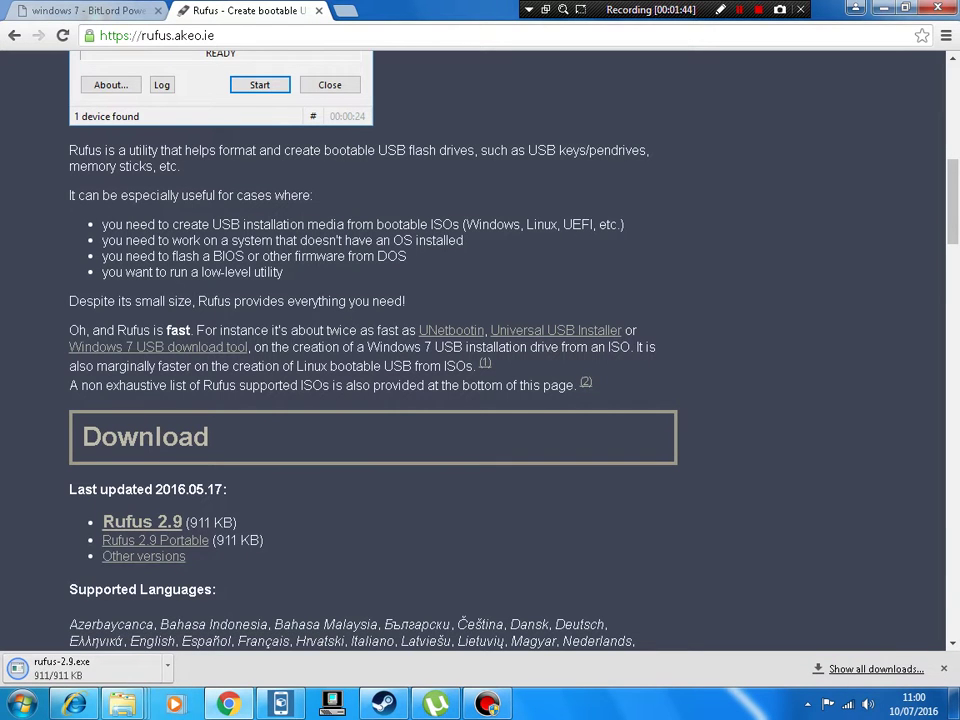
# - Locate the en_windows_7_8.1_10_AIO v.3 disc image in the Windows 7-8.1-10 AIO folder on drive UNTITLED 1 (E:), and minimize that window
pyautogui.moveTo(123, 704)
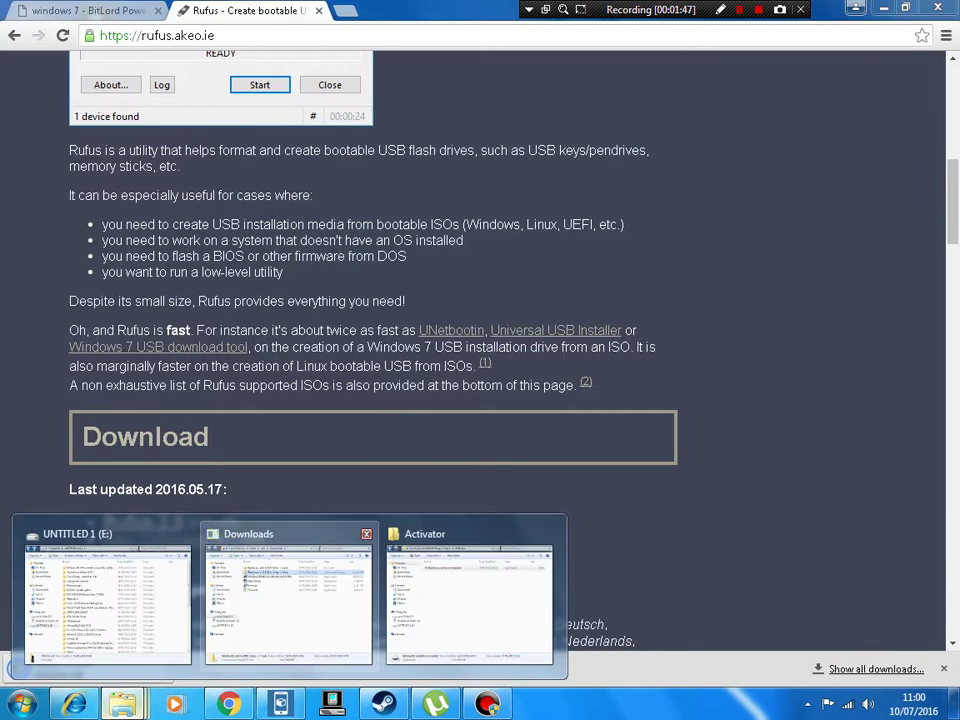
pyautogui.click(288, 595)
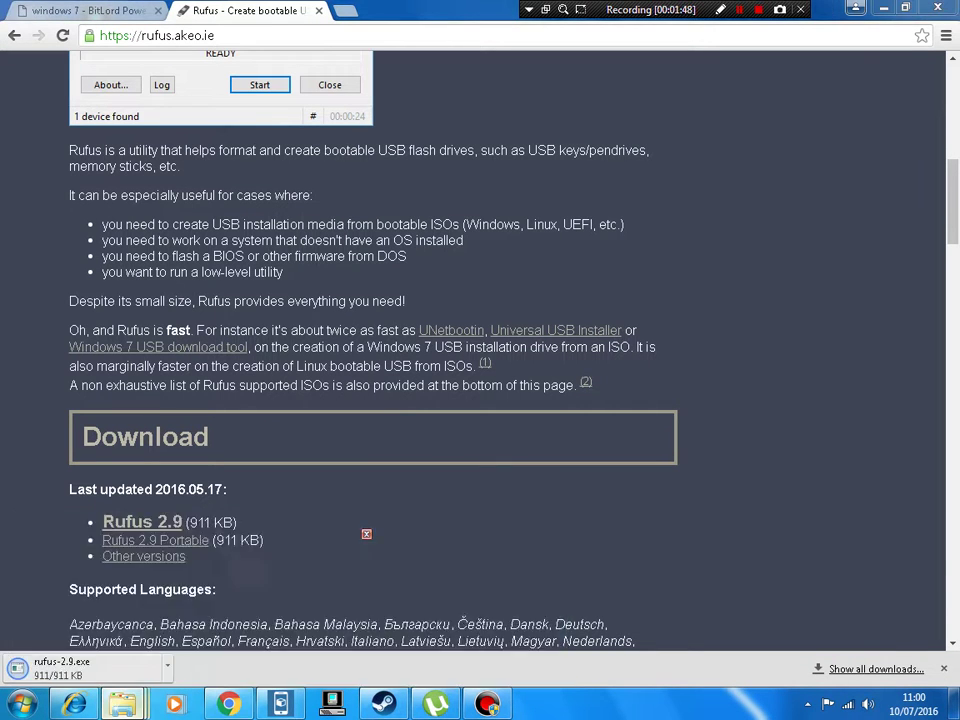
pyautogui.click(108, 595)
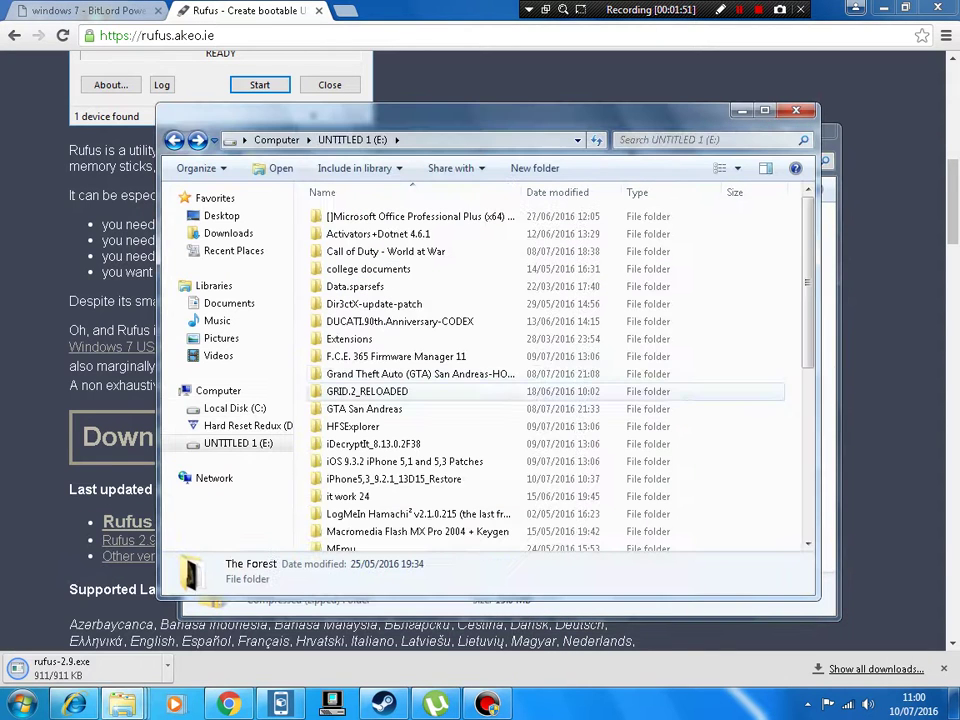
pyautogui.scroll(-7, 545, 440)
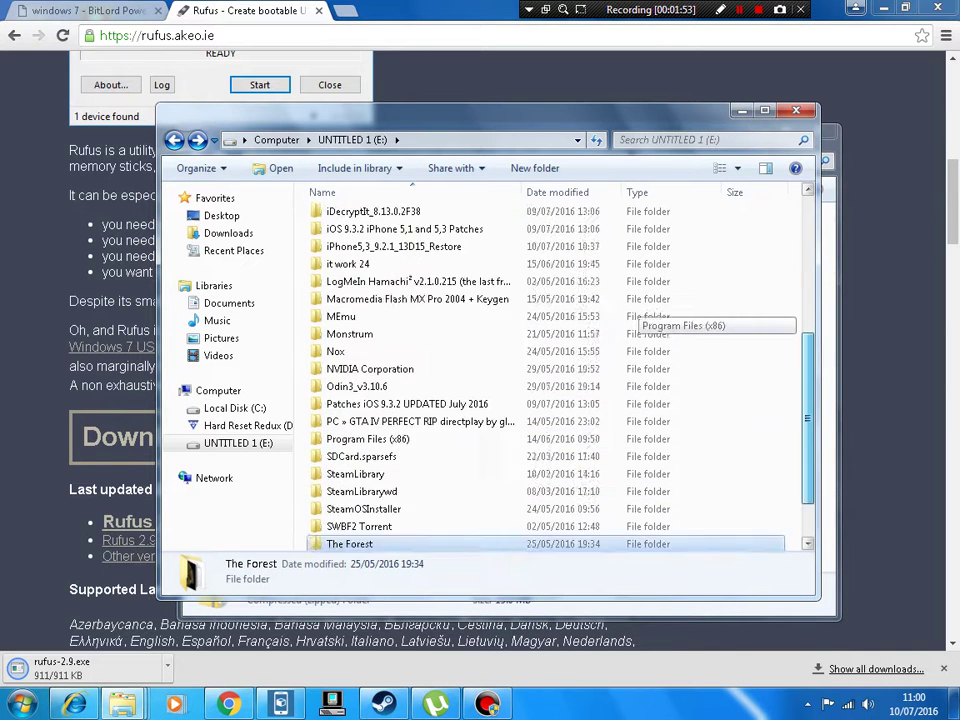
pyautogui.doubleClick(420, 471)
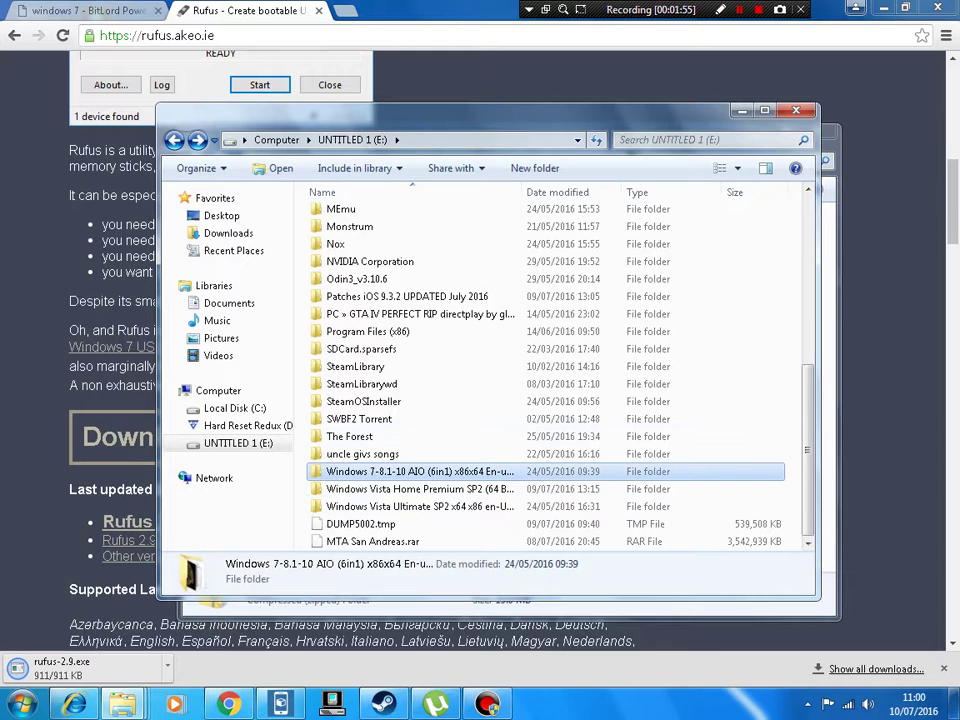
pyautogui.click(391, 216)
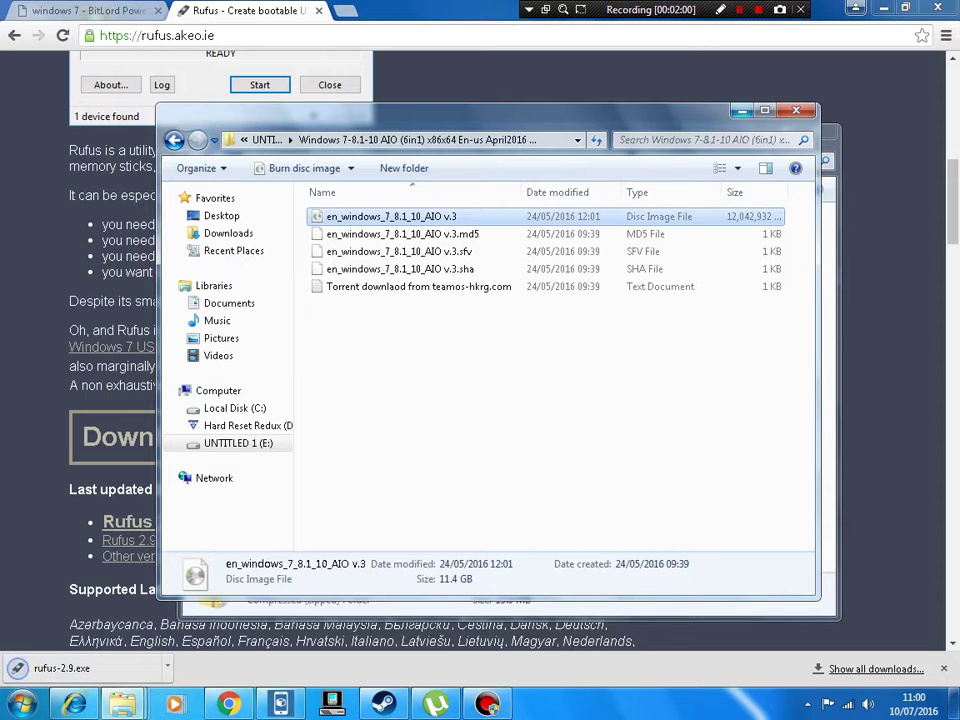
pyautogui.click(741, 110)
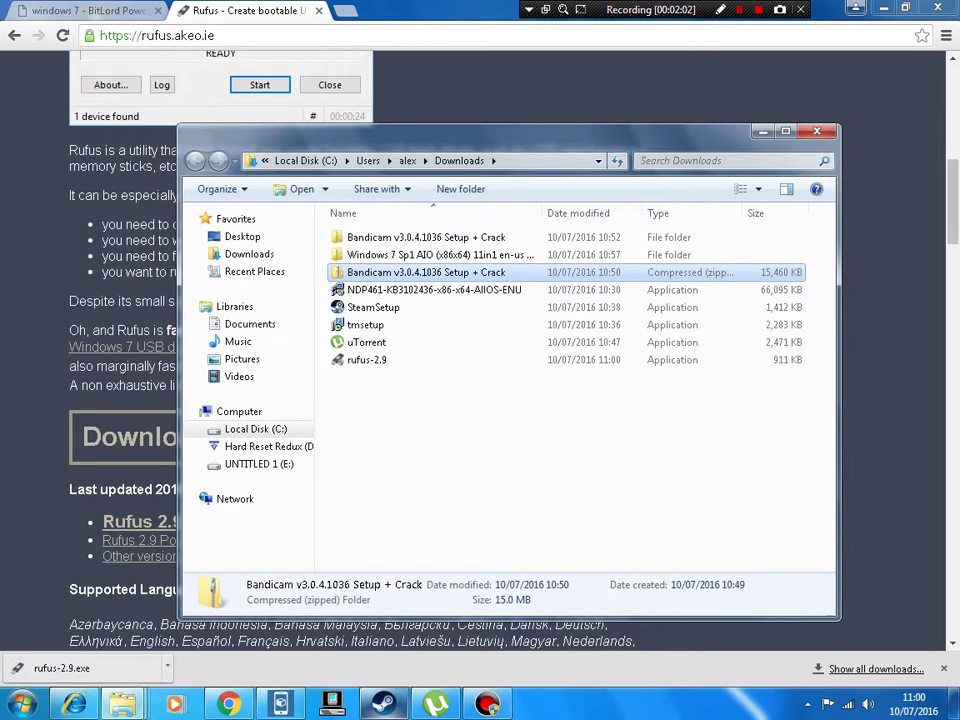
# - Launch the downloaded rufus-2.9.exe, allow online update checks, and minimize the browser and Downloads windows
pyautogui.click(125, 300)
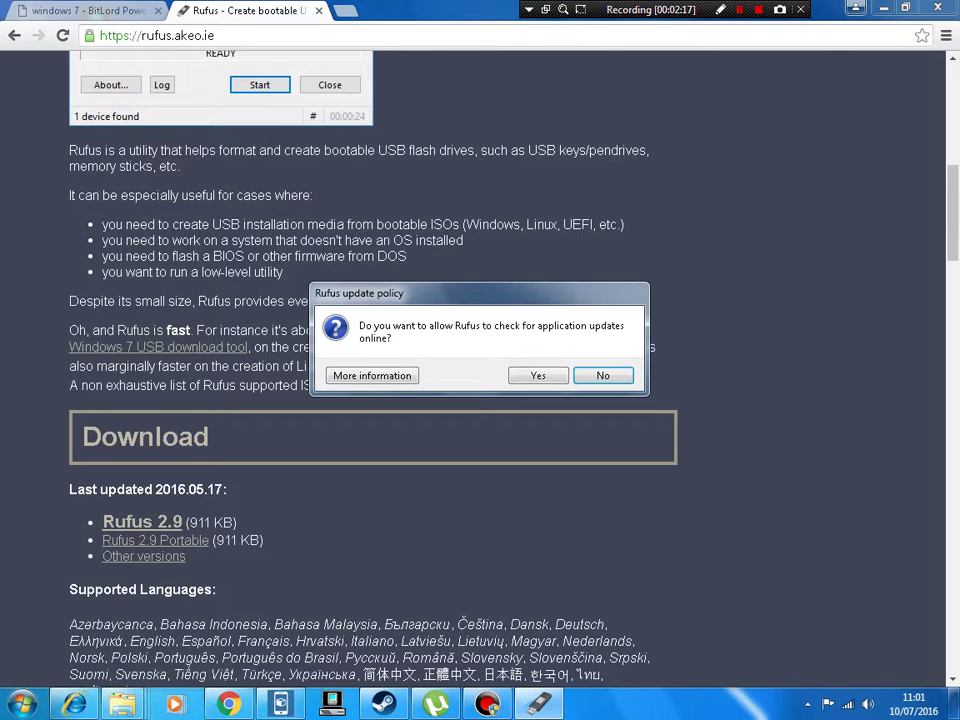
pyautogui.click(538, 375)
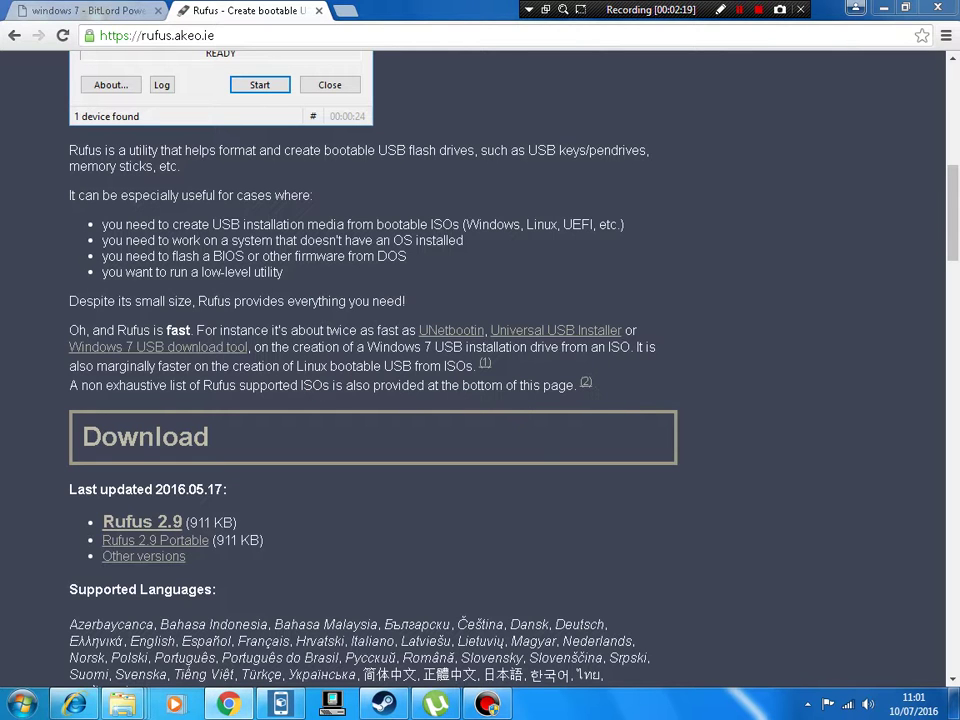
pyautogui.click(883, 8)
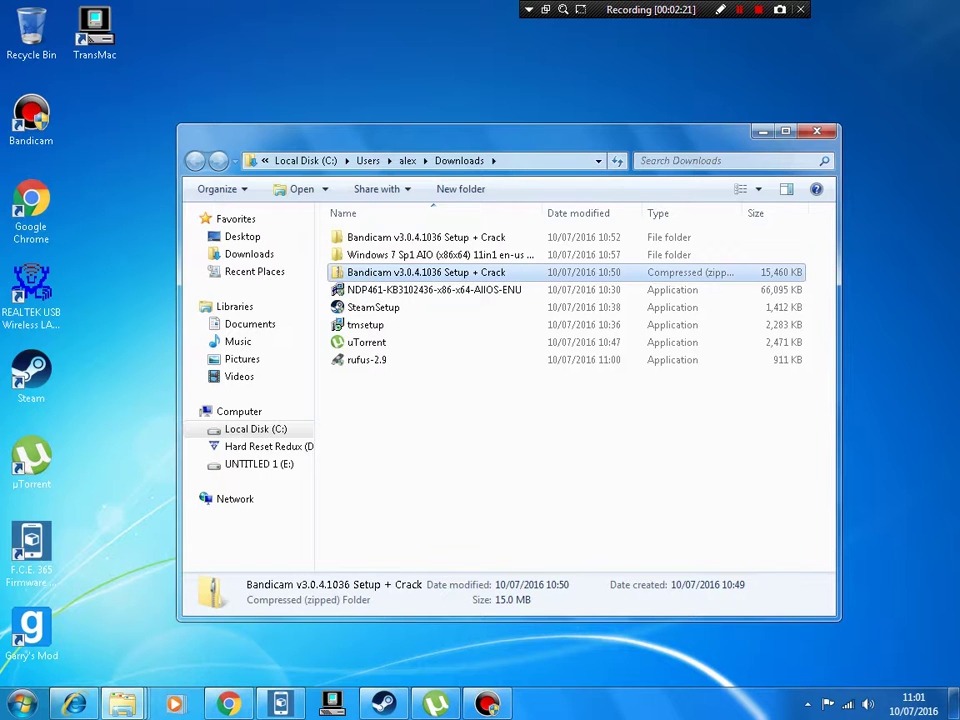
pyautogui.click(763, 131)
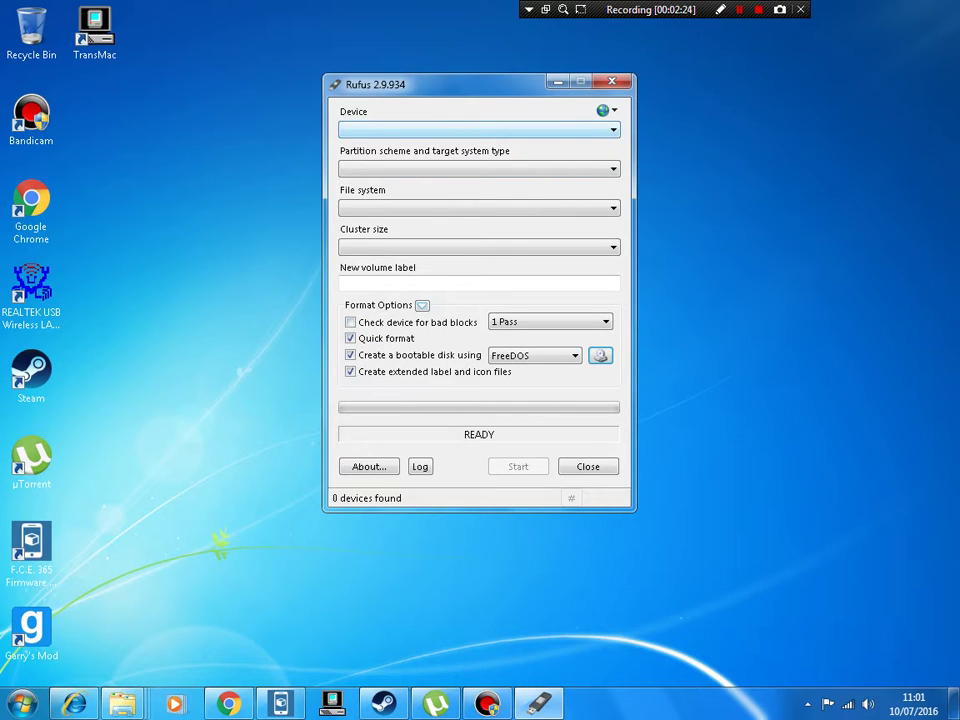
# - Check the Device and File system choices in Rufus
pyautogui.click(478, 129)
pyautogui.click(478, 129)
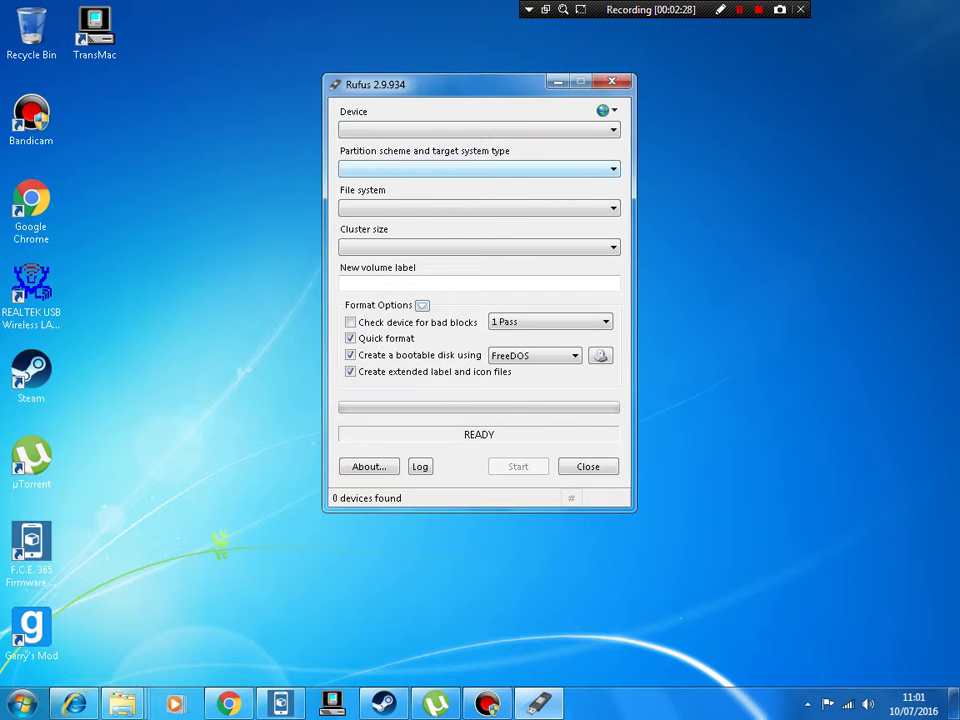
pyautogui.click(479, 208)
pyautogui.click(479, 129)
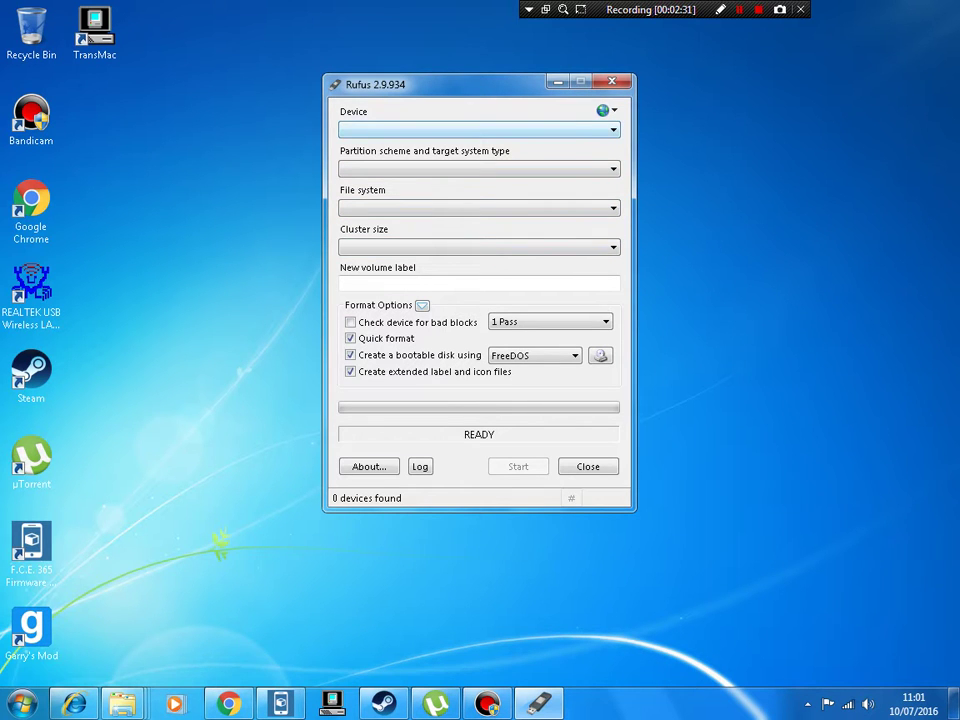
# - Load the en_windows_7_8.1_10_AIO v.3 ISO image from the Windows 7-8.1-10 AIO folder on drive E: as the bootable disk source
pyautogui.click(600, 355)
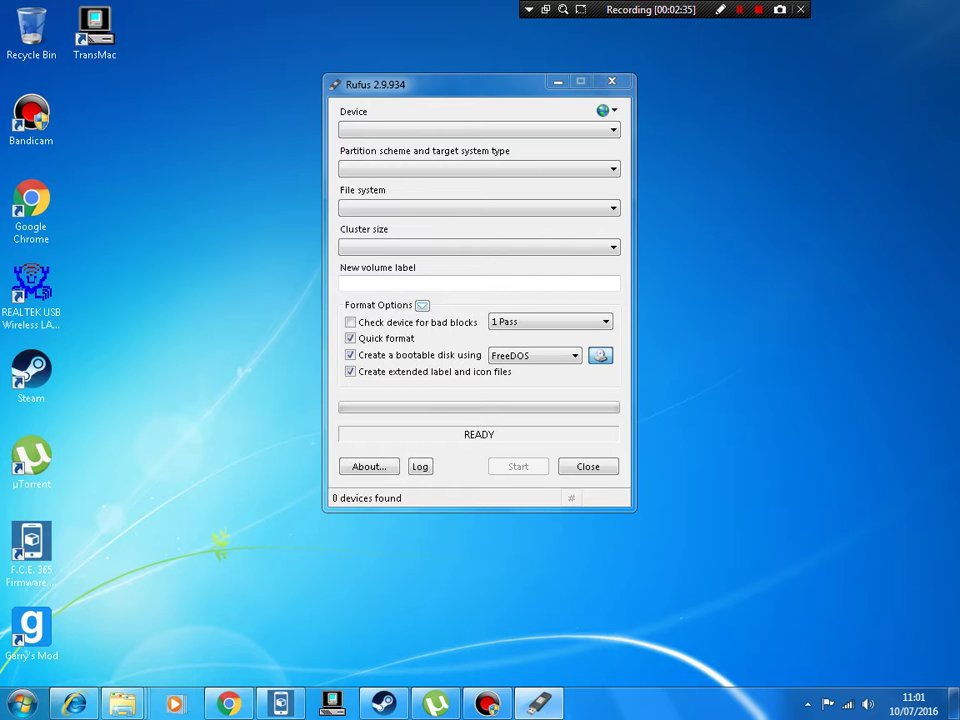
pyautogui.click(600, 355)
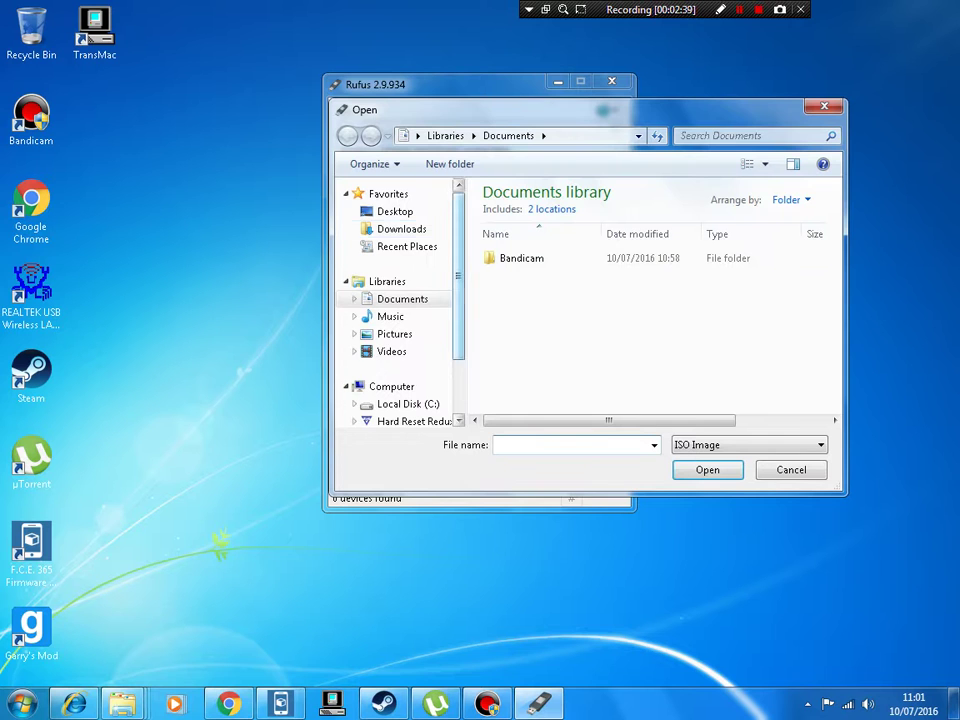
pyautogui.scroll(-1, 400, 320)
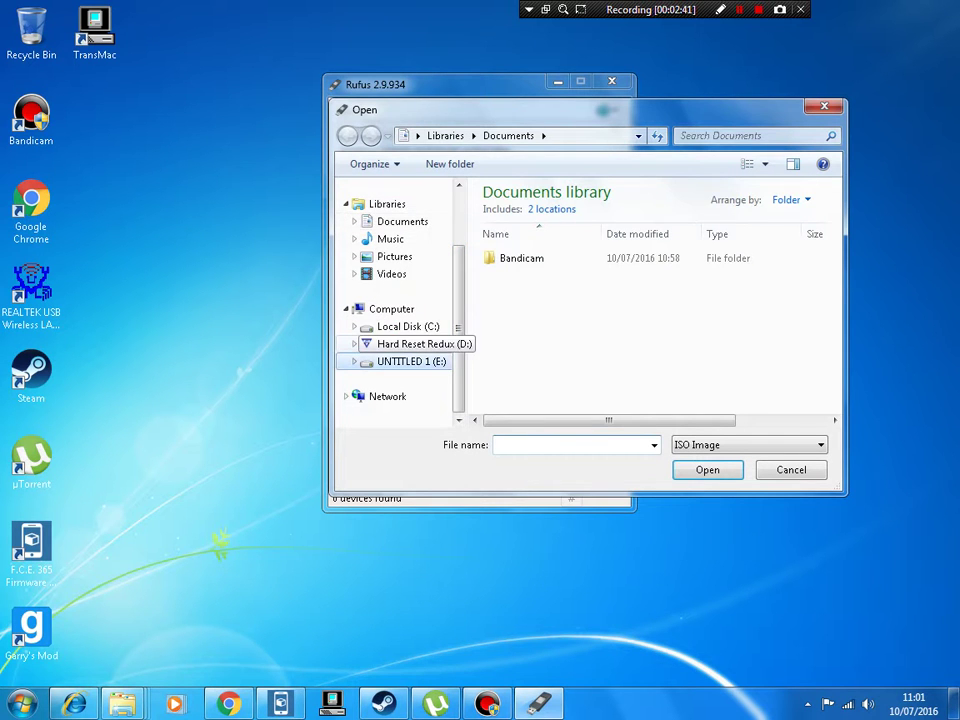
pyautogui.click(411, 361)
pyautogui.scroll(-6, 640, 315)
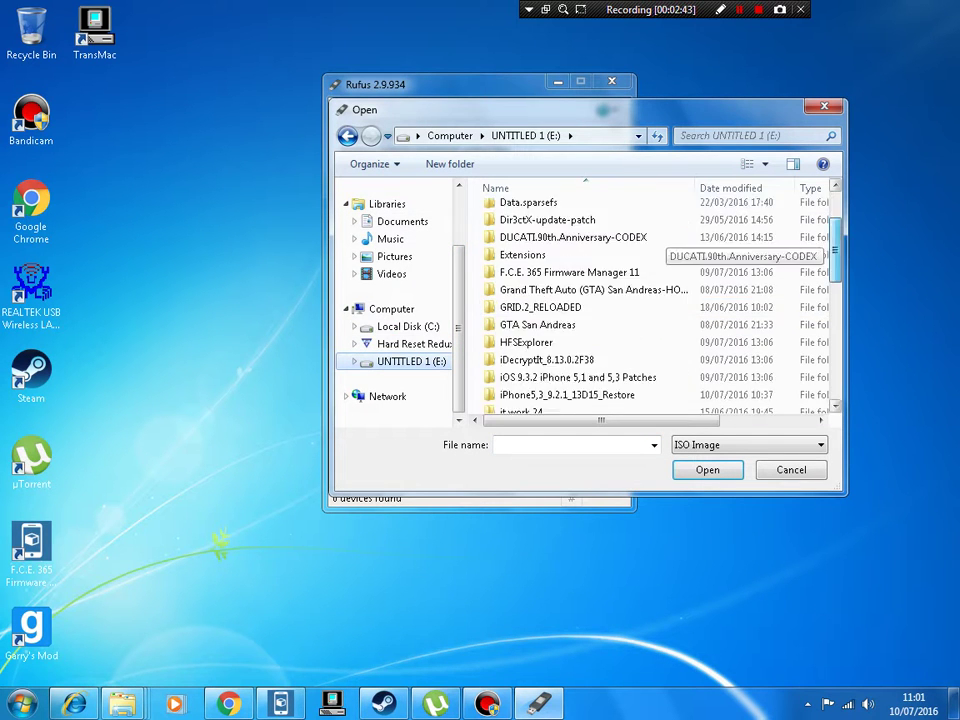
pyautogui.scroll(-3, 640, 369)
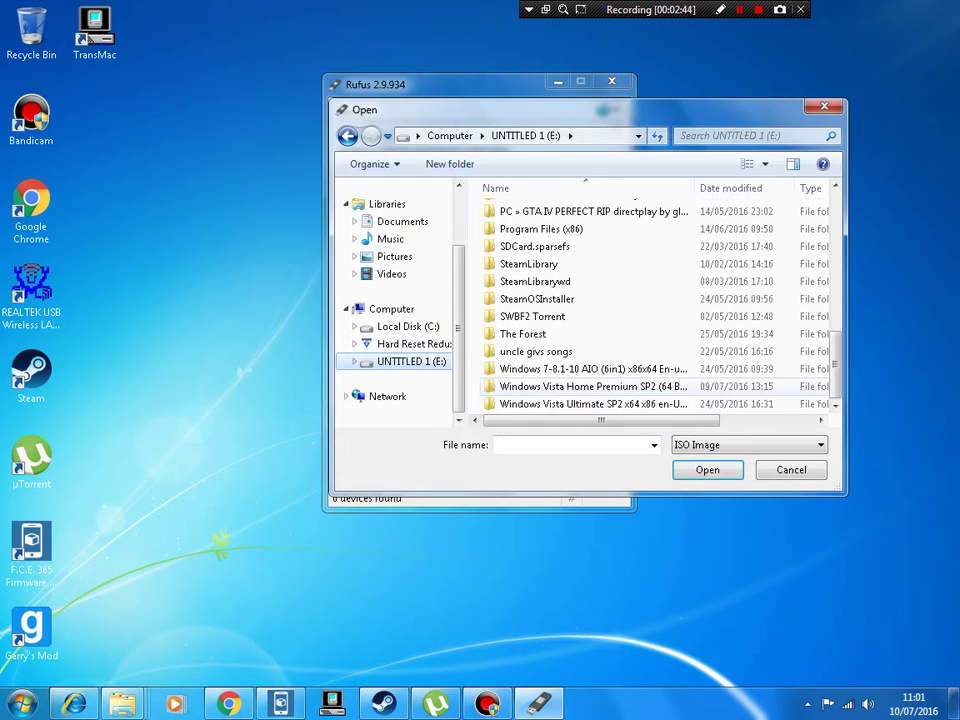
pyautogui.doubleClick(590, 369)
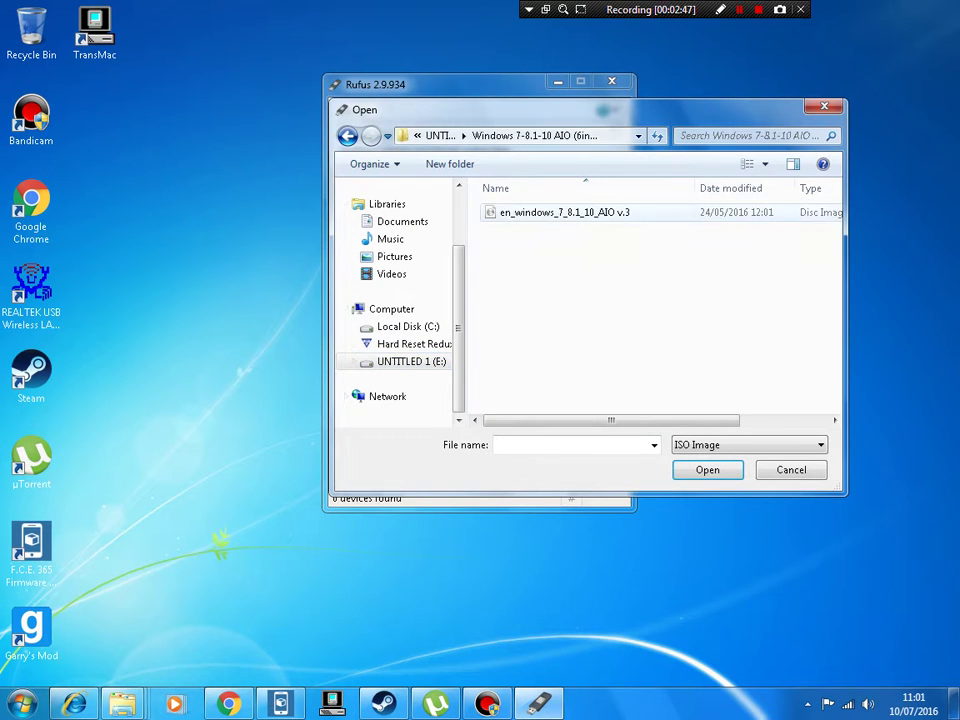
pyautogui.doubleClick(578, 214)
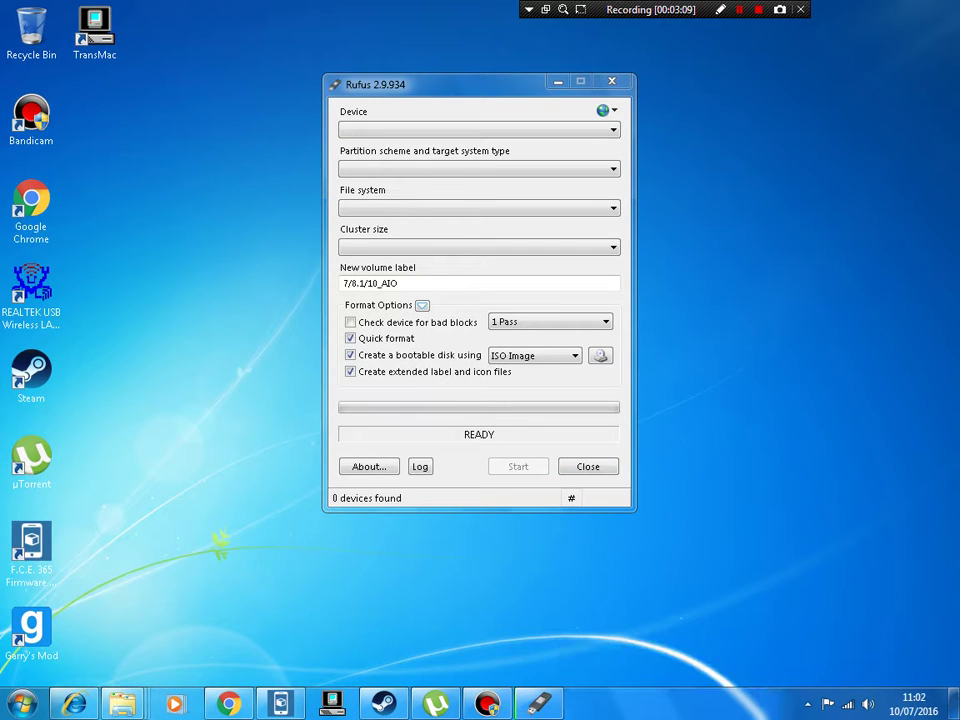
# - Load the Windows 7/8.1/10 AIO ISO image again as the bootable disk source for the 32GB USB drive
pyautogui.click(806, 704)
pyautogui.click(779, 592)
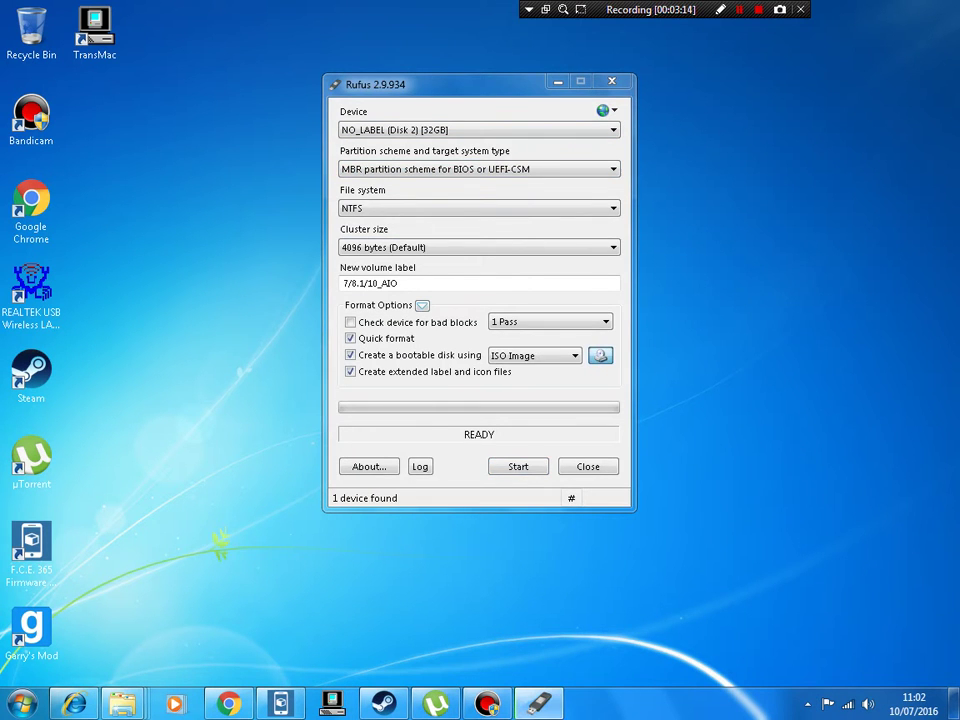
pyautogui.click(600, 355)
pyautogui.doubleClick(563, 212)
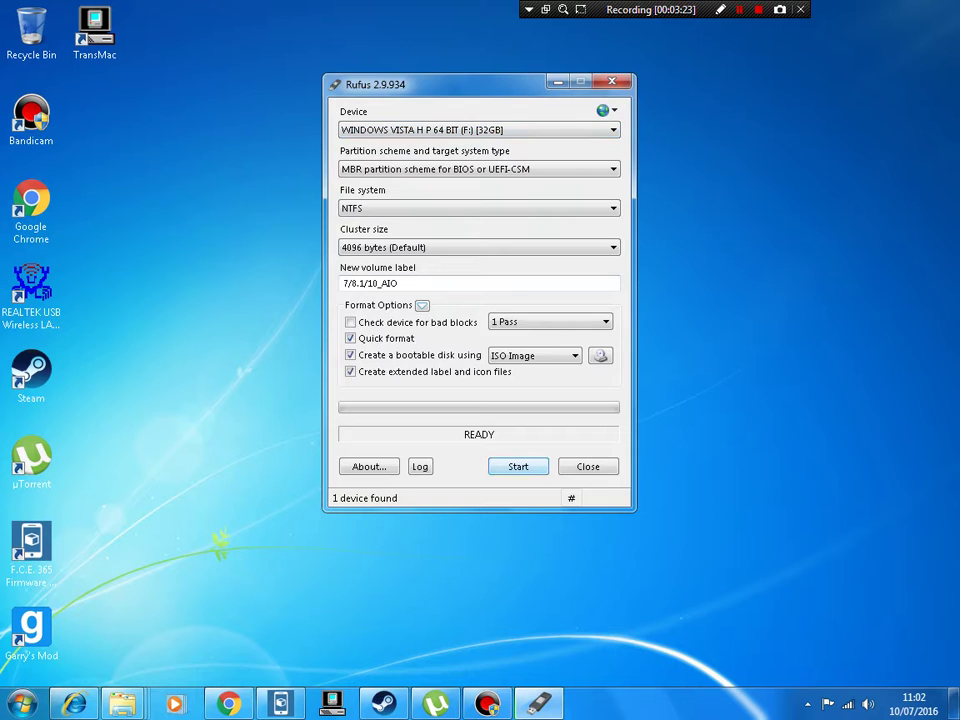
# - Try to write the ISO image to the WINDOWS VISTA H P 64 BIT (F:) drive, accepting that its data is destroyed
pyautogui.click(517, 466)
pyautogui.press('Return')
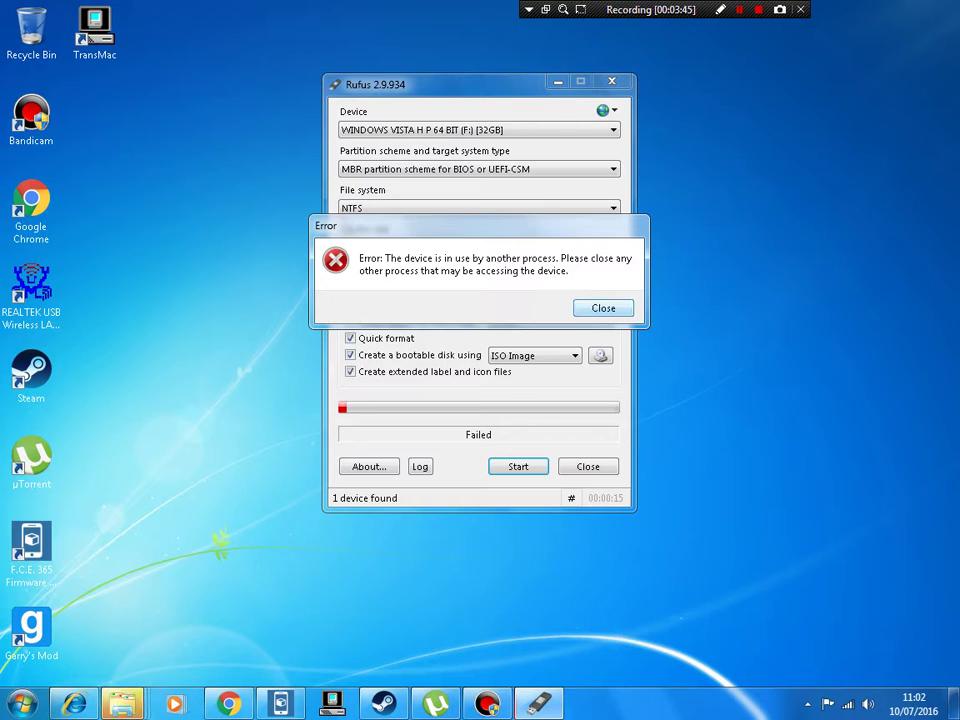
pyautogui.press('Return')
# - Close the AutoPlay window for drive F: and start writing the ISO image to that drive again, accepting the data loss
pyautogui.moveTo(122, 703)
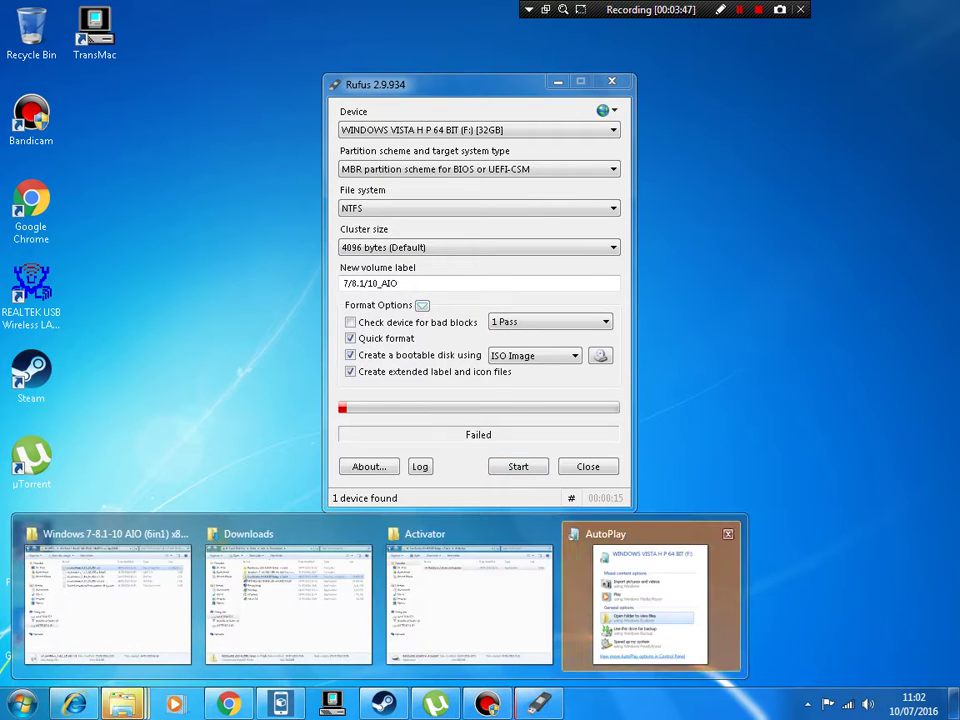
pyautogui.click(648, 595)
pyautogui.click(593, 133)
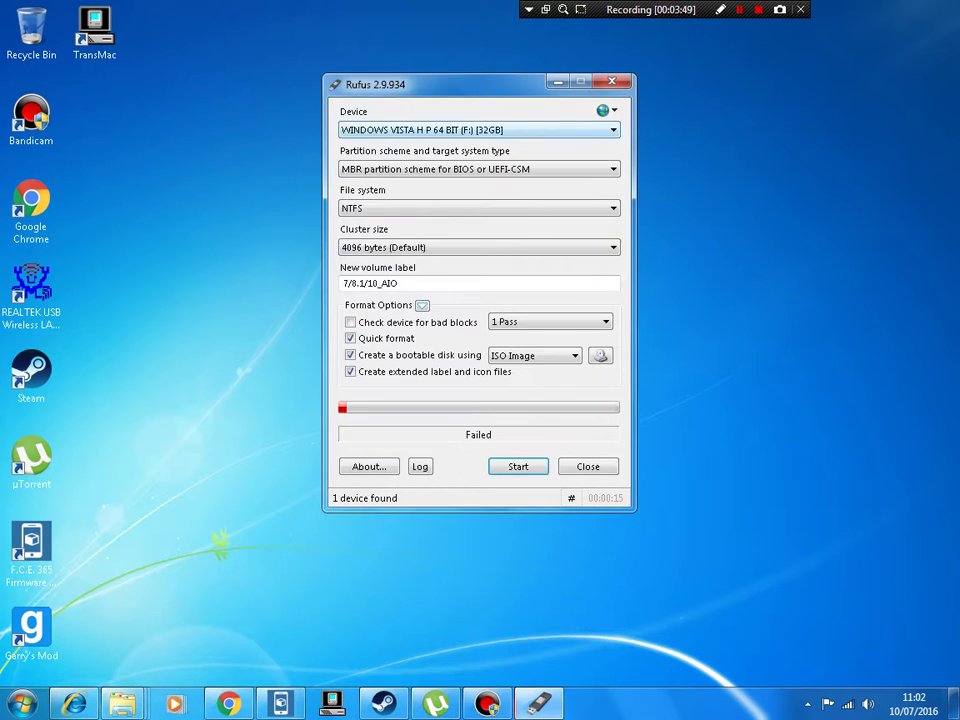
pyautogui.moveTo(122, 703)
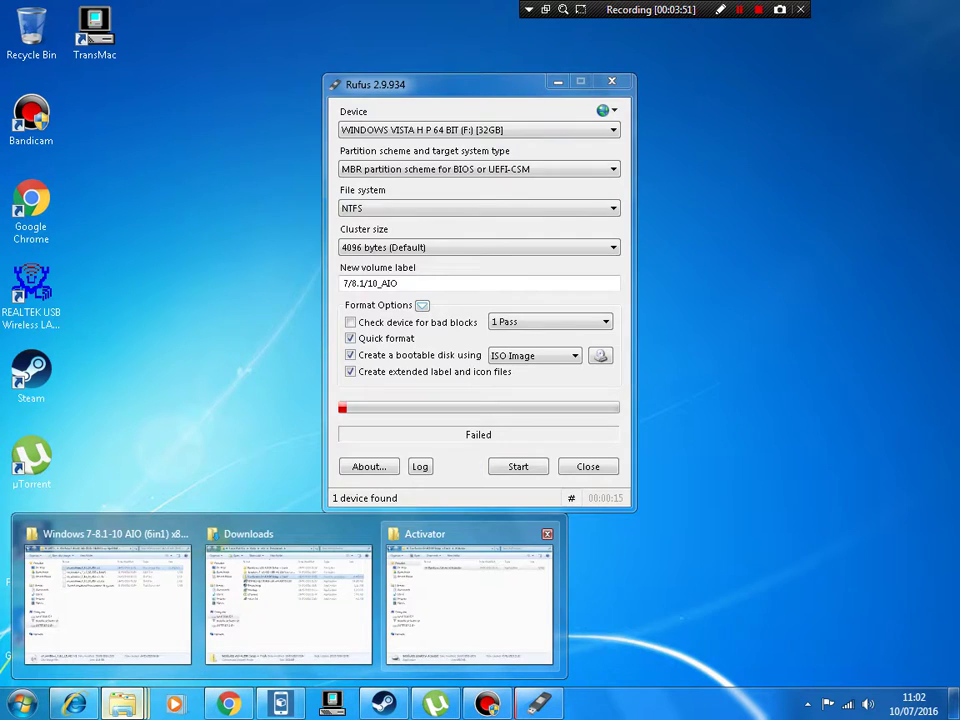
pyautogui.moveTo(470, 600)
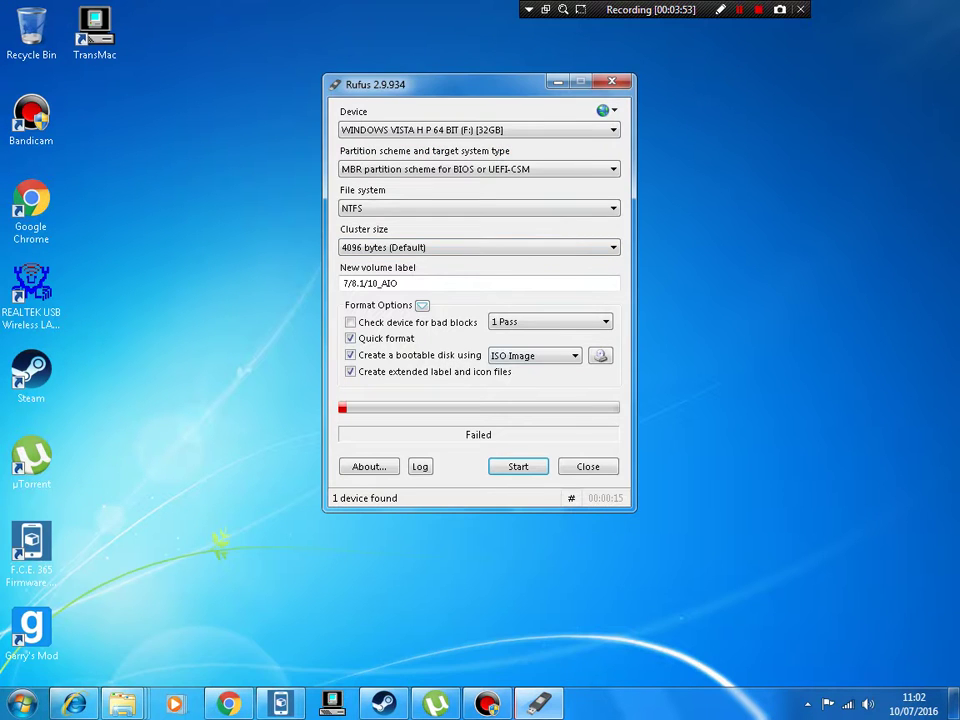
pyautogui.press('Return')
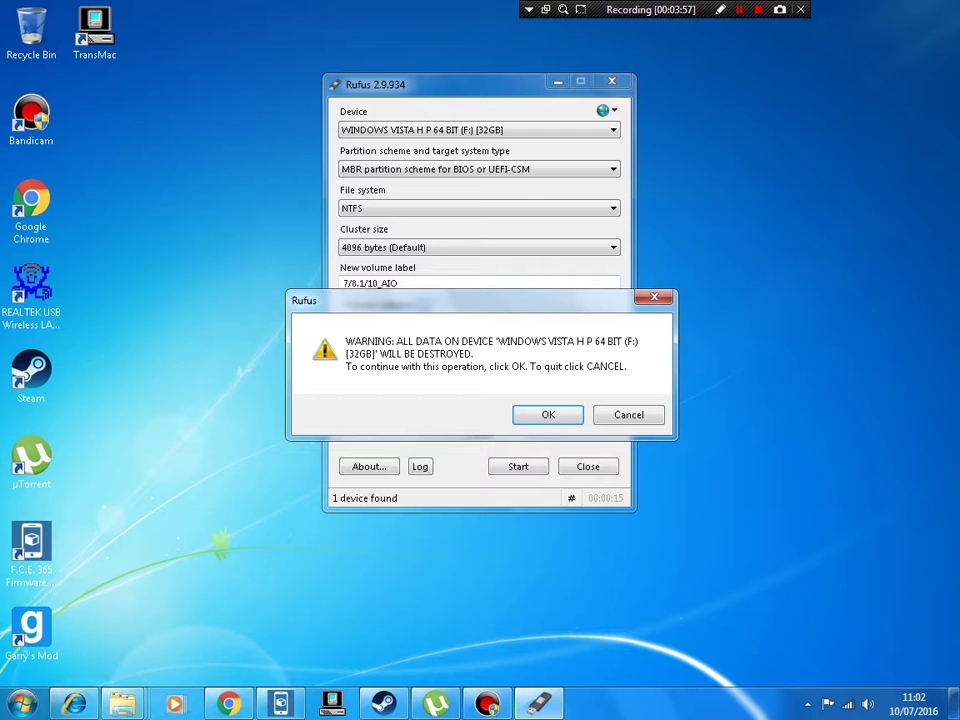
pyautogui.press('Return')
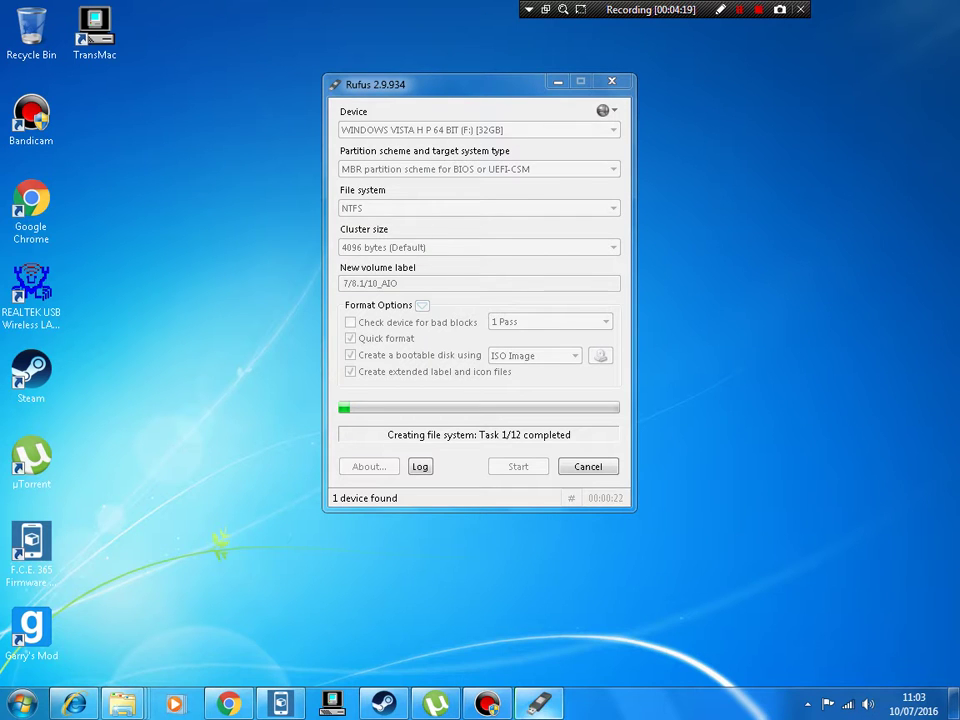
# - Check the torrent progress in µTorrent, view the Steam and F.C.E. 365 Firmware Manager windows, and minimize all three
pyautogui.click(435, 703)
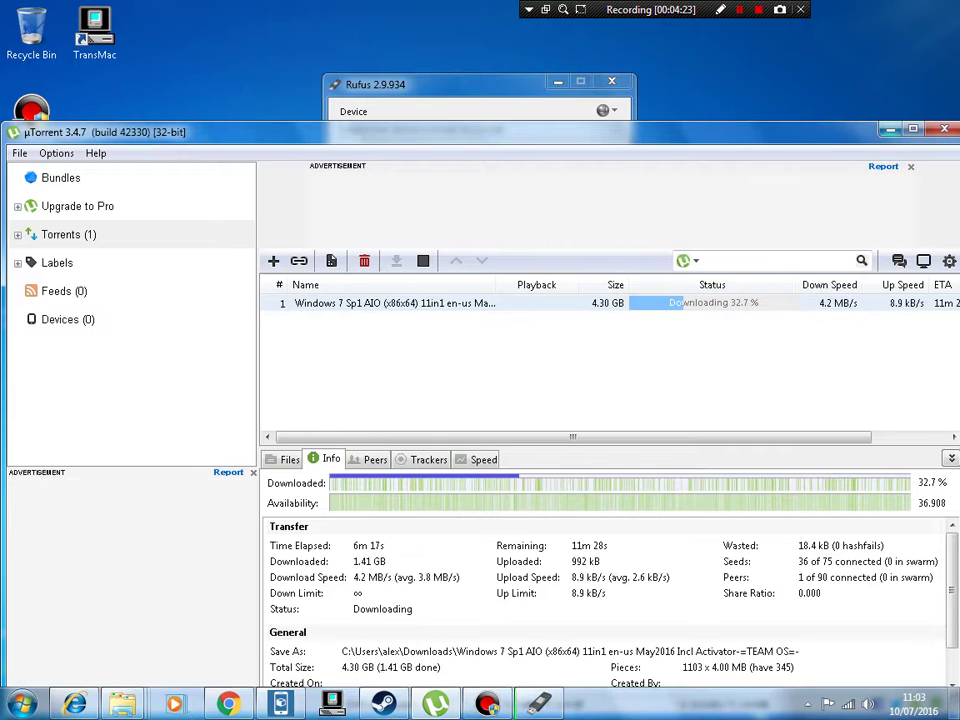
pyautogui.click(435, 703)
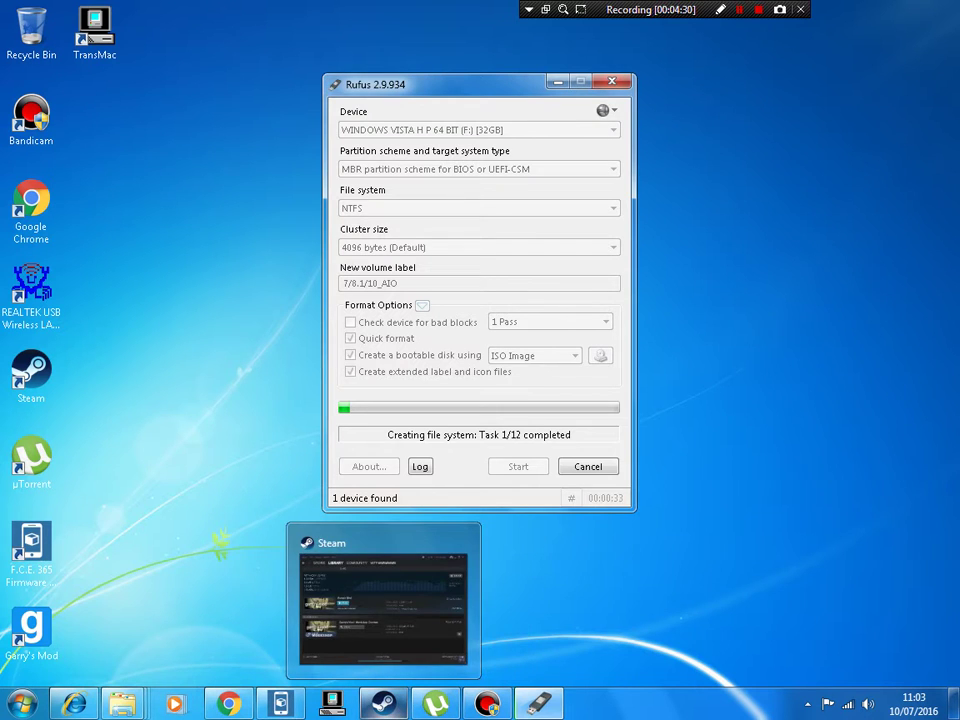
pyautogui.click(384, 703)
pyautogui.click(384, 703)
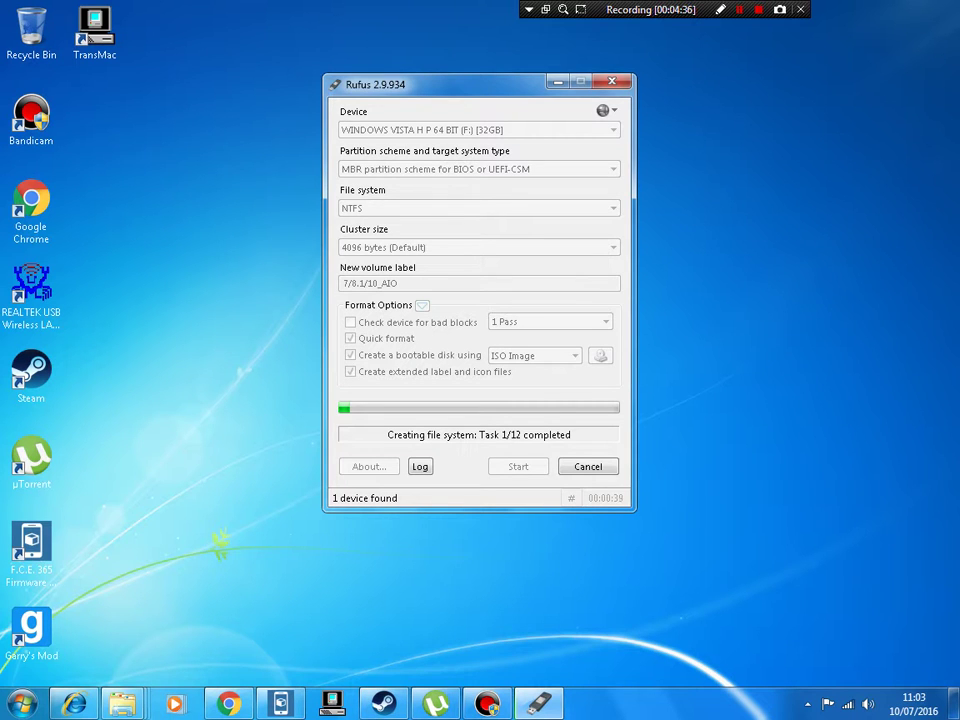
pyautogui.click(281, 703)
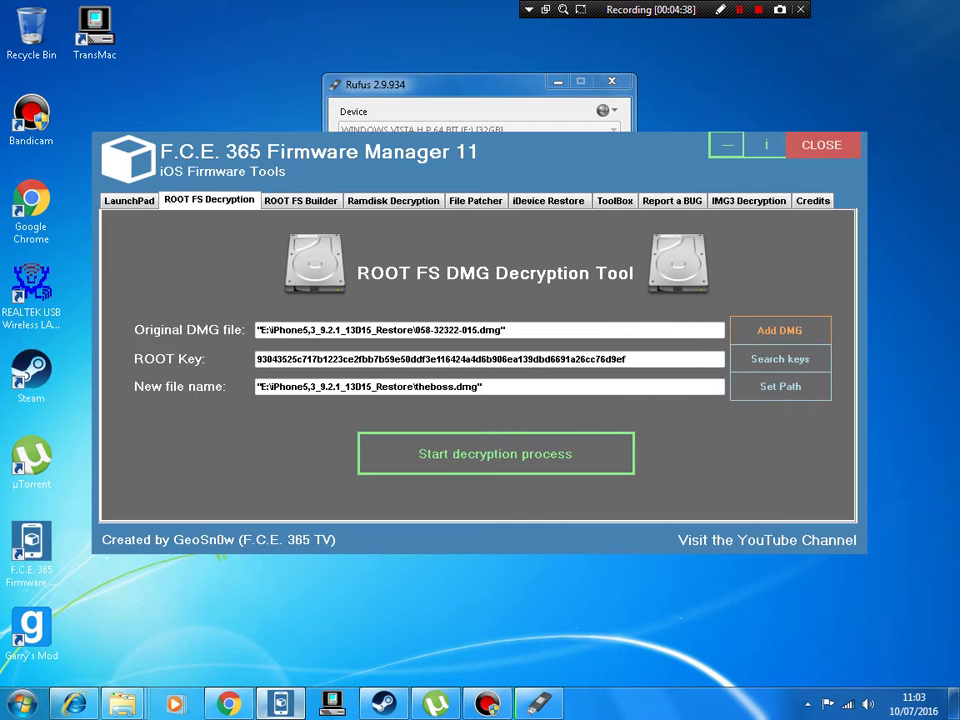
pyautogui.moveTo(280, 703)
pyautogui.click(726, 145)
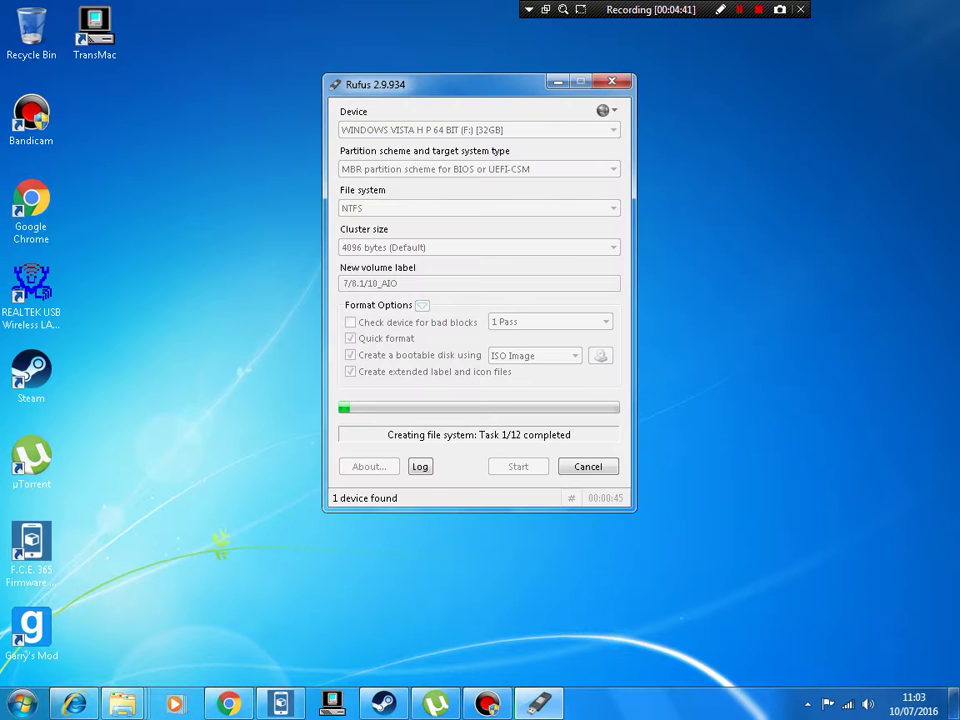
# - Browse Documents, drive D: and the iPhone5,3_9.2.1_13D15_Restore folder on drive E: in Windows Explorer, and minimize the window
pyautogui.click(124, 703)
pyautogui.moveTo(123, 703)
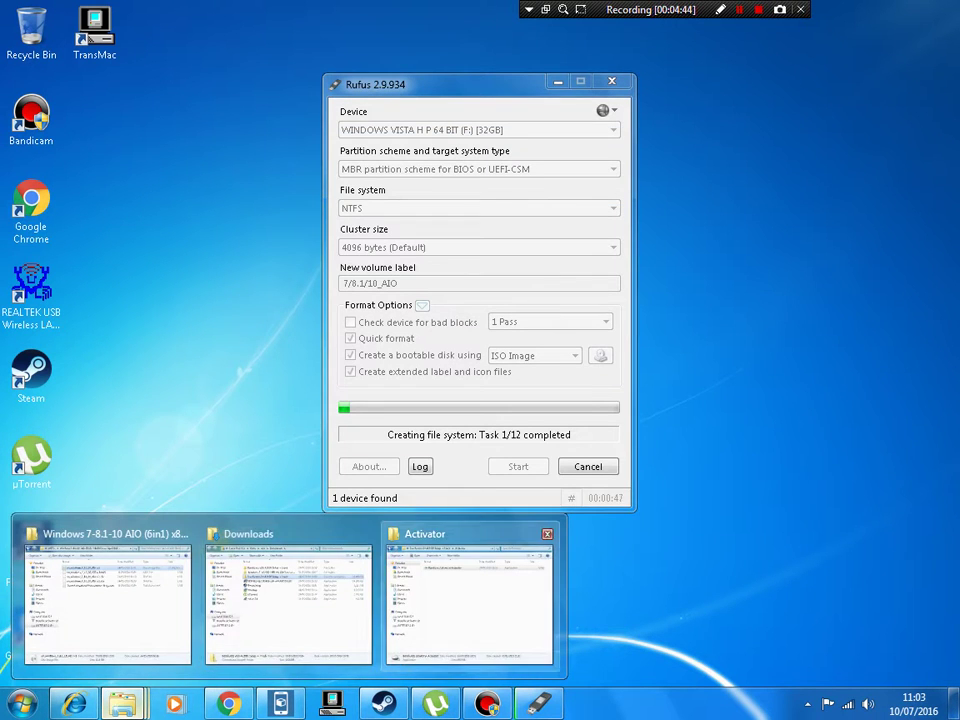
pyautogui.click(130, 600)
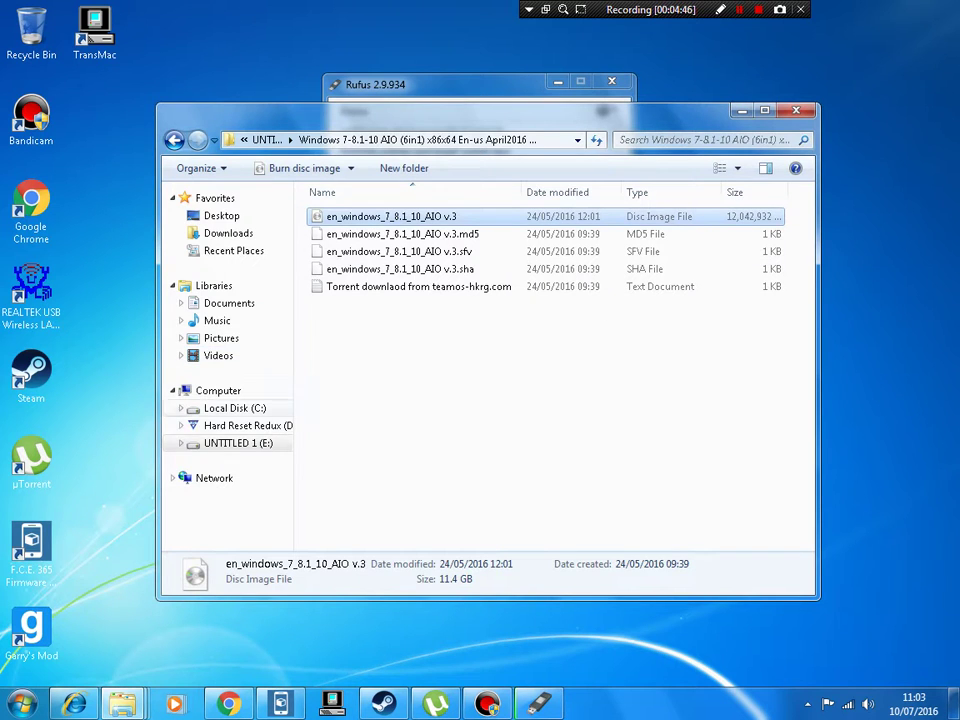
pyautogui.click(228, 233)
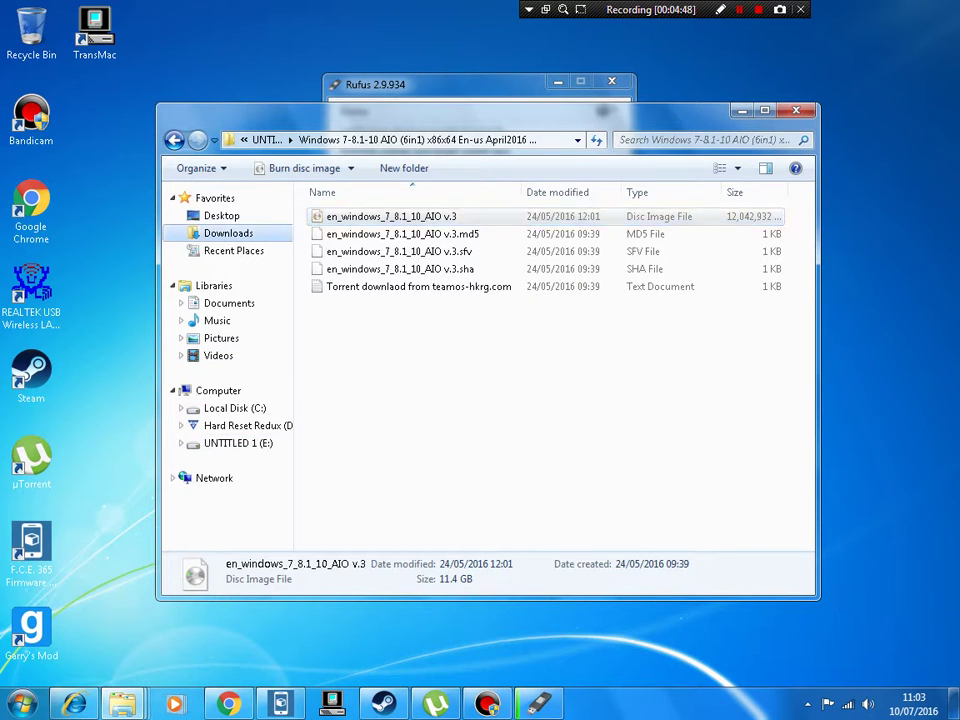
pyautogui.click(228, 303)
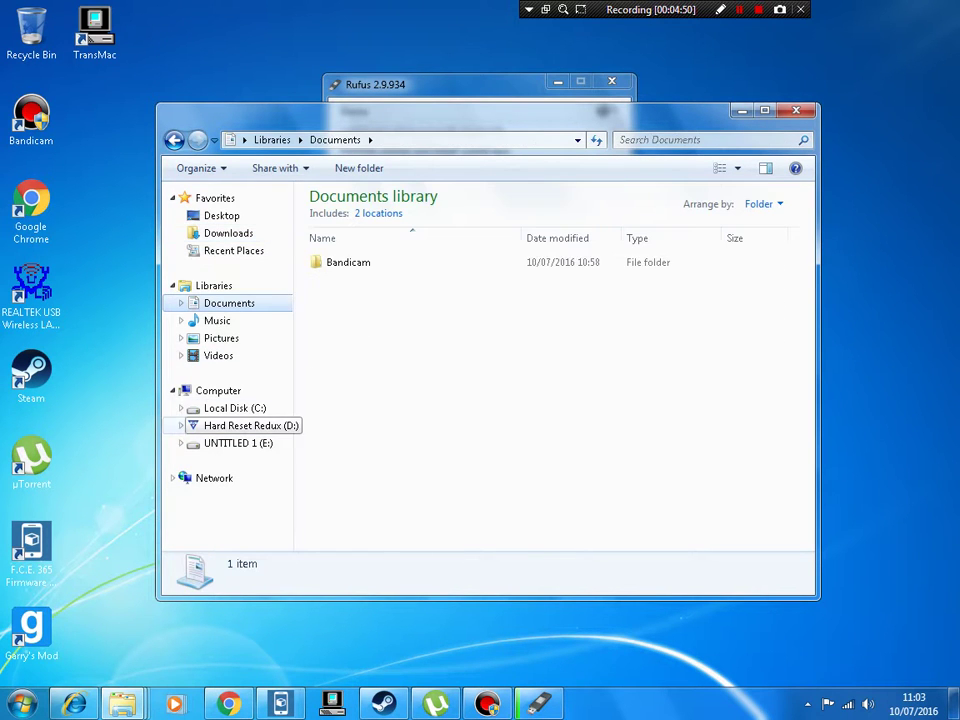
pyautogui.click(245, 425)
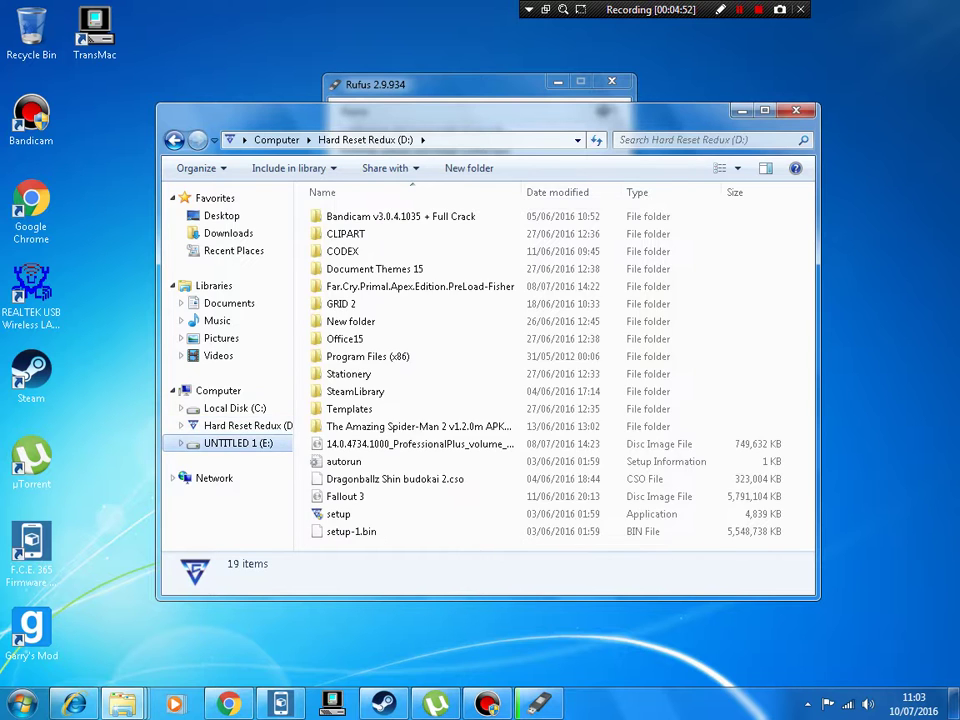
pyautogui.click(238, 443)
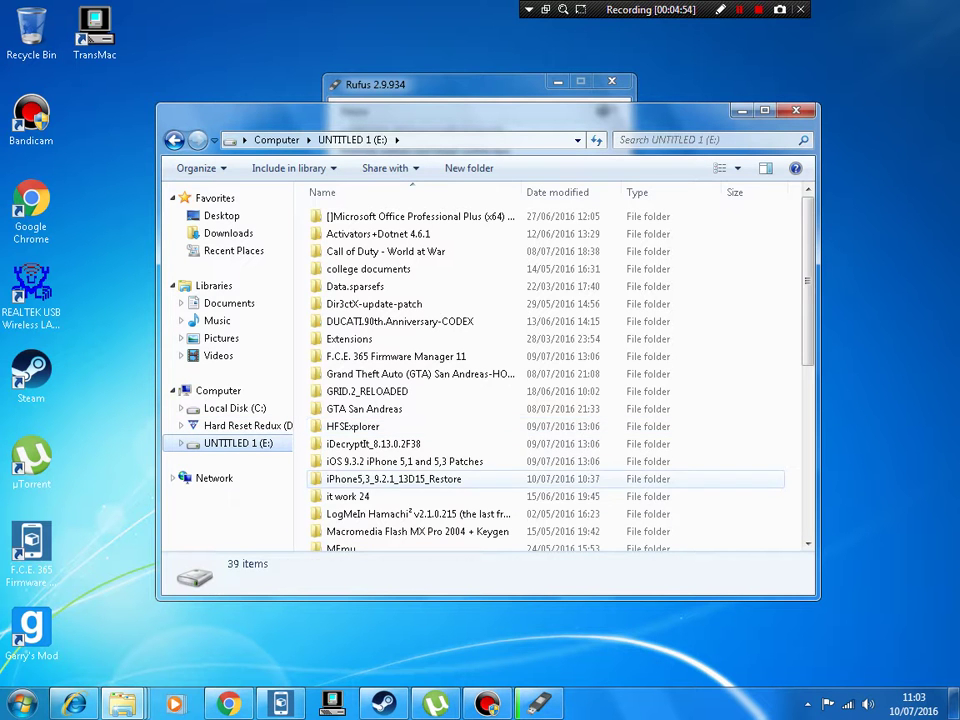
pyautogui.doubleClick(390, 479)
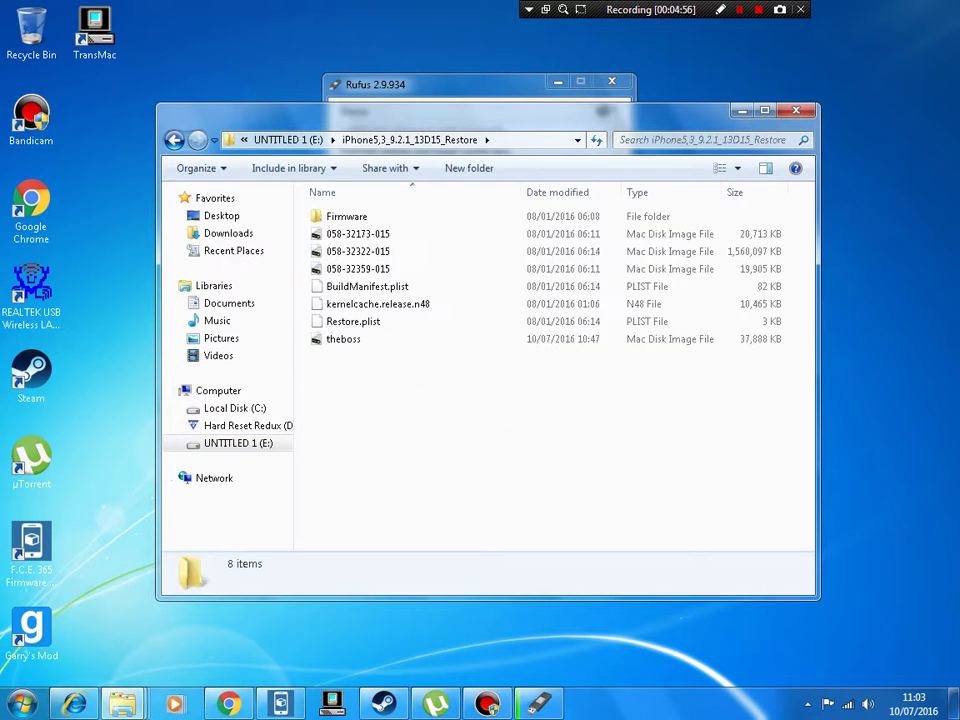
pyautogui.press('super+Down')
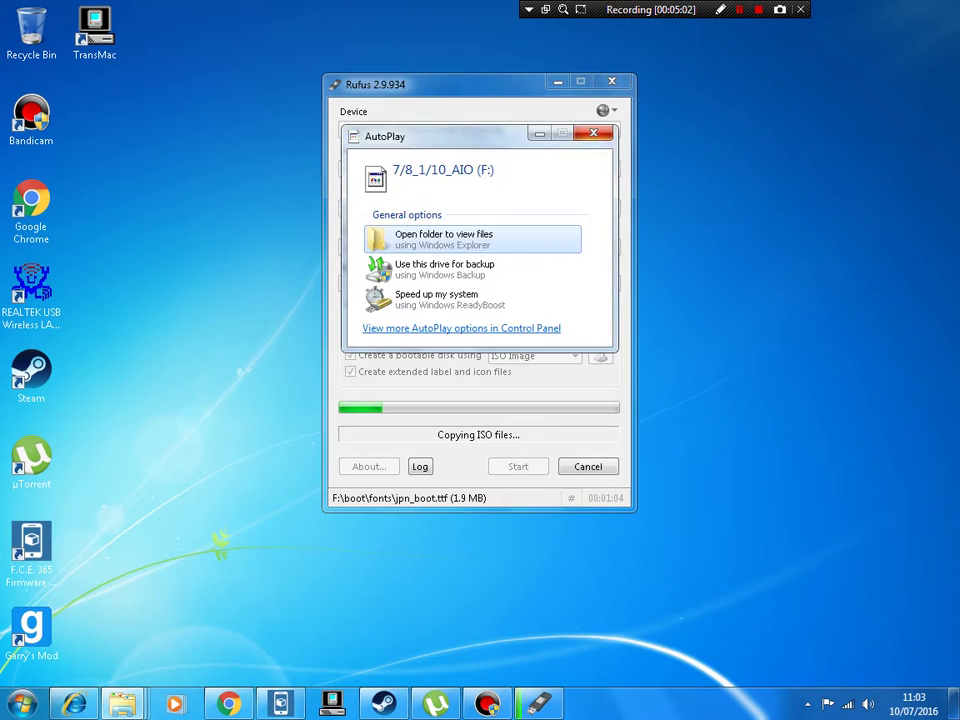
# - Close the AutoPlay window for drive F:, open the Rufus log to follow the file copying, and dismiss the color scheme prompt
pyautogui.hotkey('alt', 'F4')
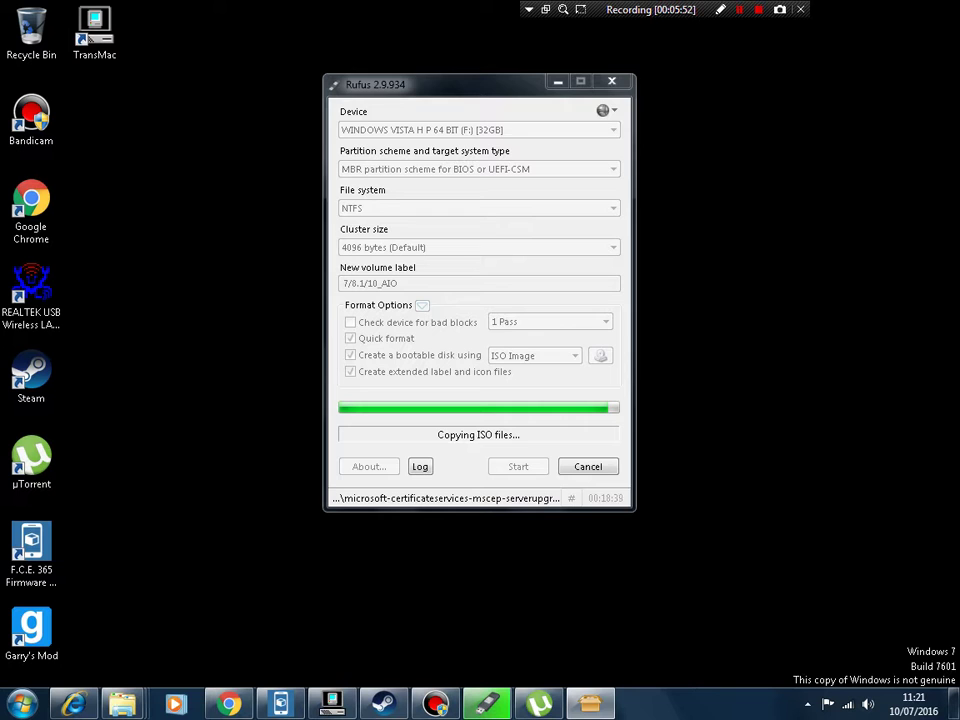
pyautogui.click(419, 466)
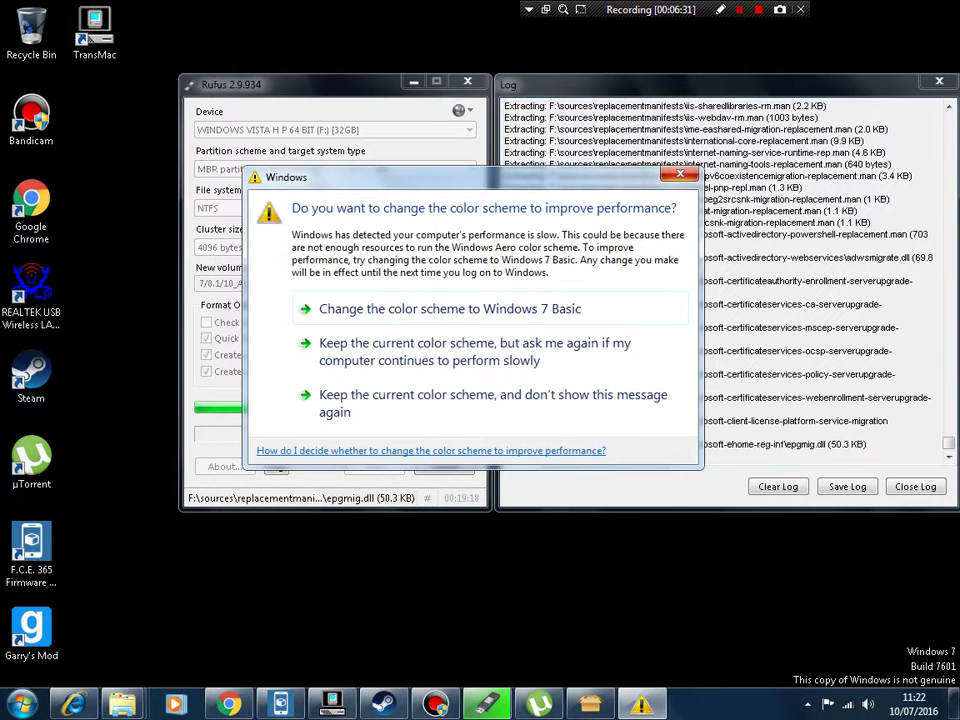
pyautogui.press('Escape')
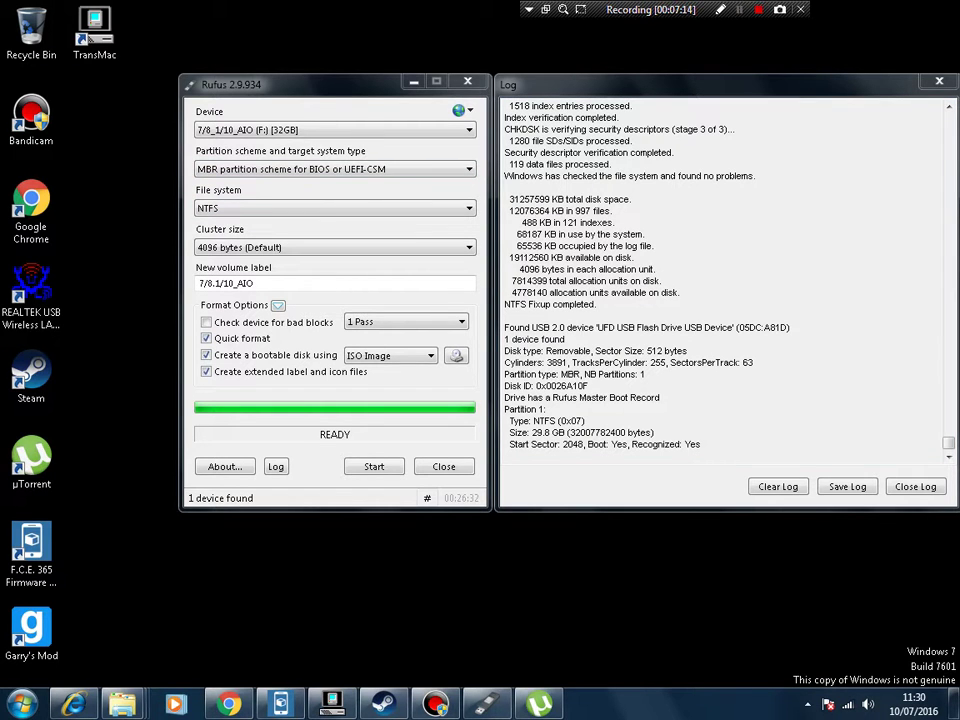
# - Check the status of the Windows 7 Sp1 AIO torrent in µTorrent and minimize its window
pyautogui.click(539, 703)
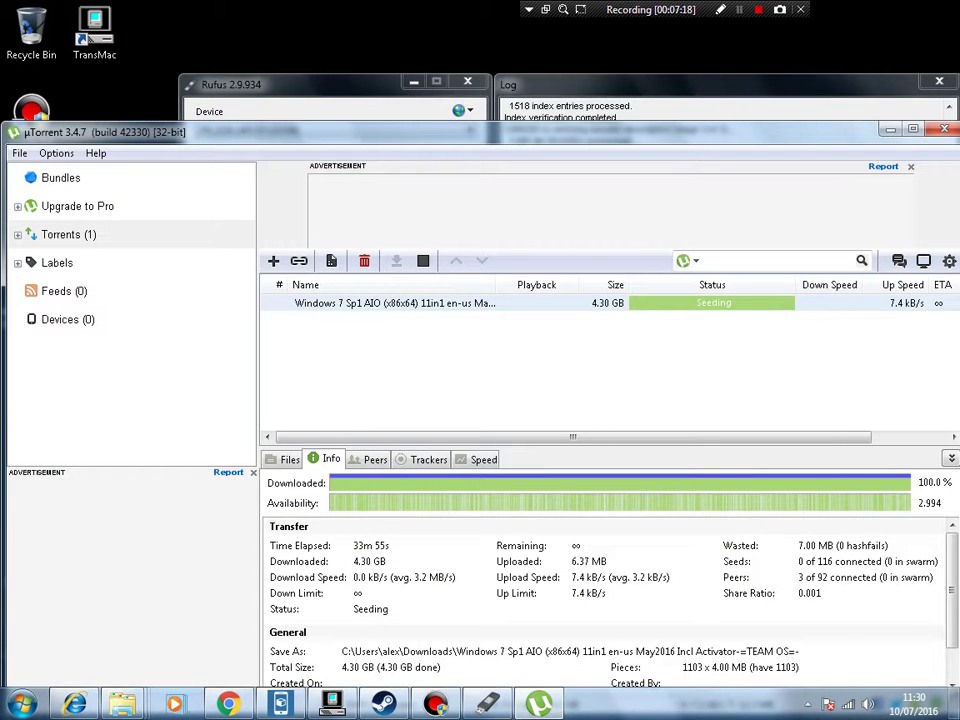
pyautogui.click(889, 129)
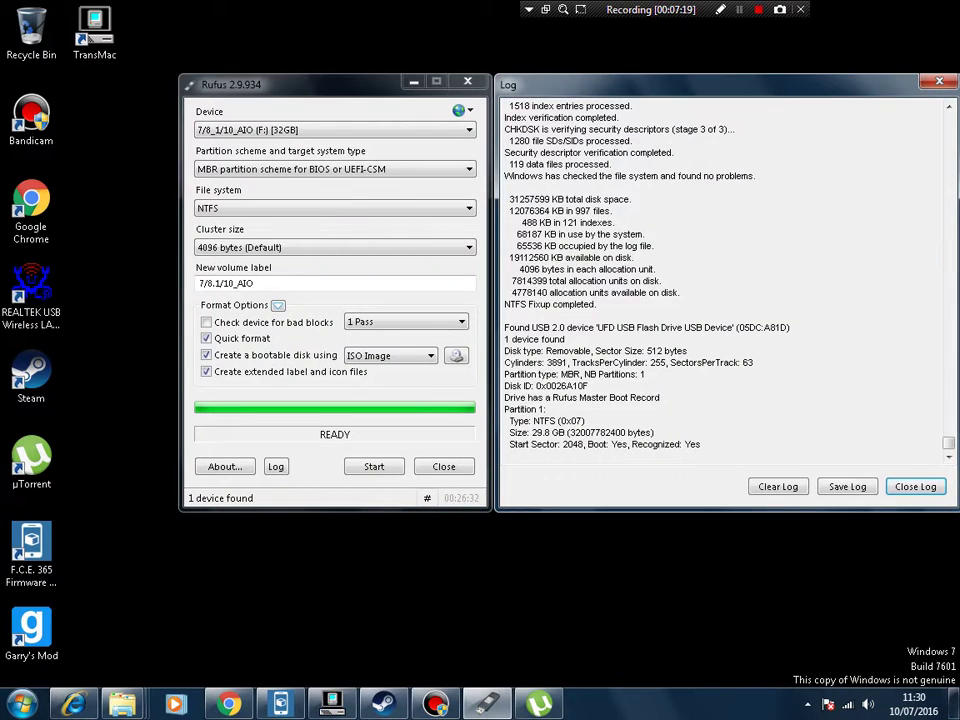